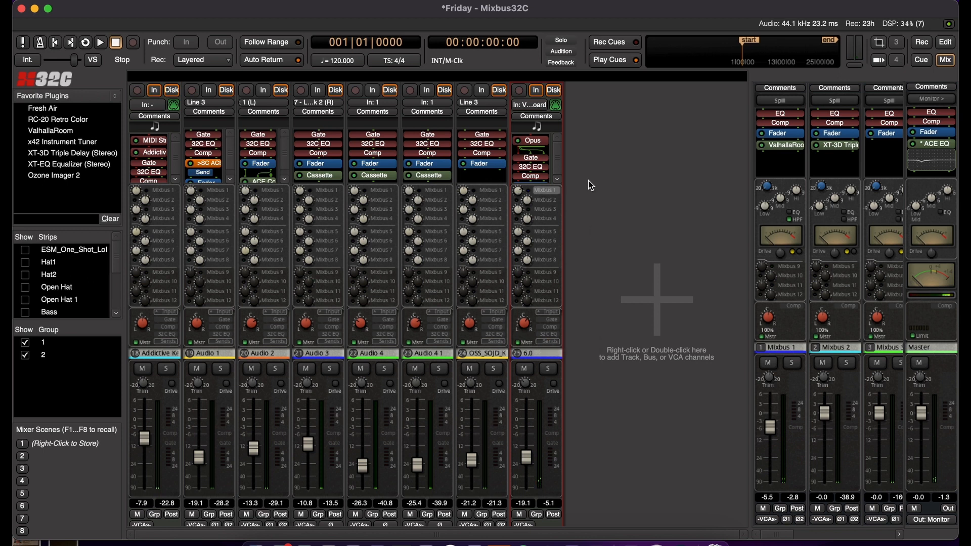
# Draw the opening melody notes D4, G4, A4, G4, F4 and E4 in the Opus track's MIDI region from bar 1
pyautogui.hotkey('alt', 'e')
pyautogui.click(571, 423)
pyautogui.press('z')
pyautogui.moveTo(177, 353); pyautogui.dragTo(207, 355)
pyautogui.moveTo(223, 280)
pyautogui.mouseDown()
pyautogui.moveTo(245, 280)
pyautogui.moveTo(343, 332)
pyautogui.mouseUp()
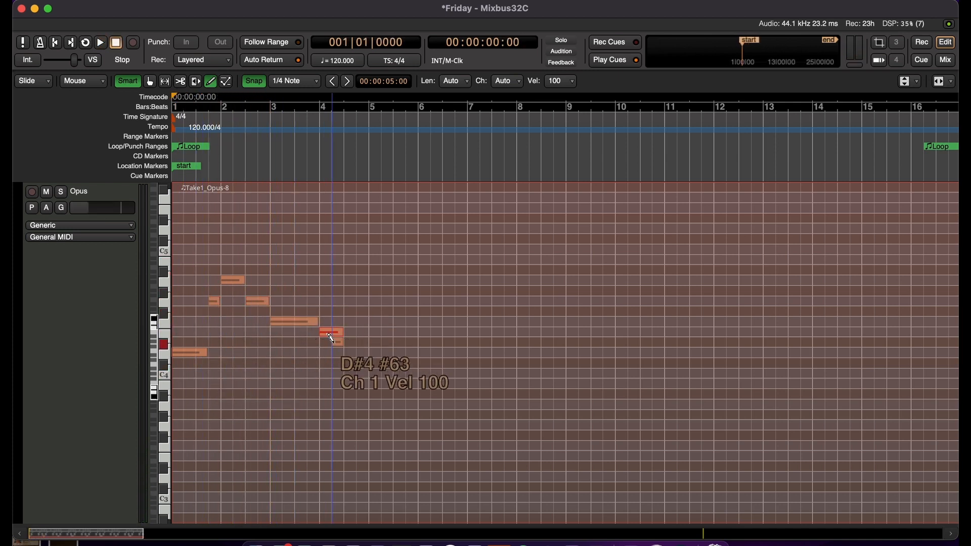
# Continue the Opus melody with C4, D4, A3, A4 and G4 from mid bar 4 through bar 7
pyautogui.moveTo(367, 371); pyautogui.dragTo(368, 372)
pyautogui.press('space')
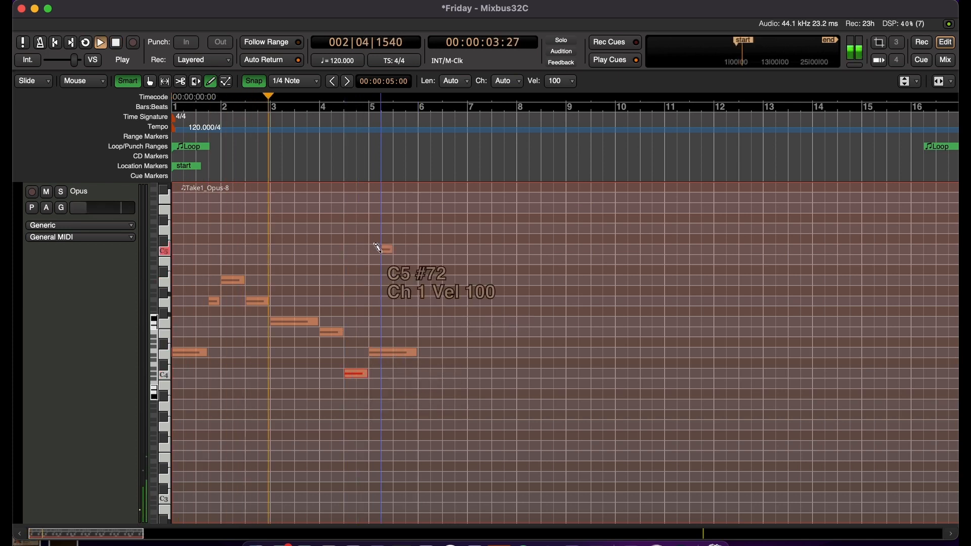
pyautogui.click(422, 415)
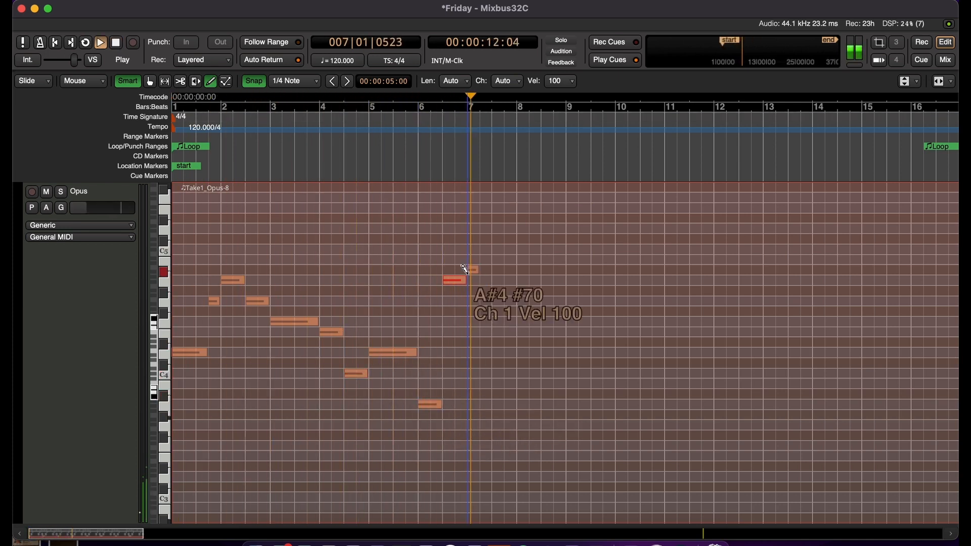
pyautogui.press('space')
pyautogui.click(521, 332)
# Duplicate all the melody notes into the second half of the Opus region, starting at bar 9
pyautogui.press('-')
pyautogui.hotkey('ctrl', 'a')
pyautogui.hotkey('alt', 'd')
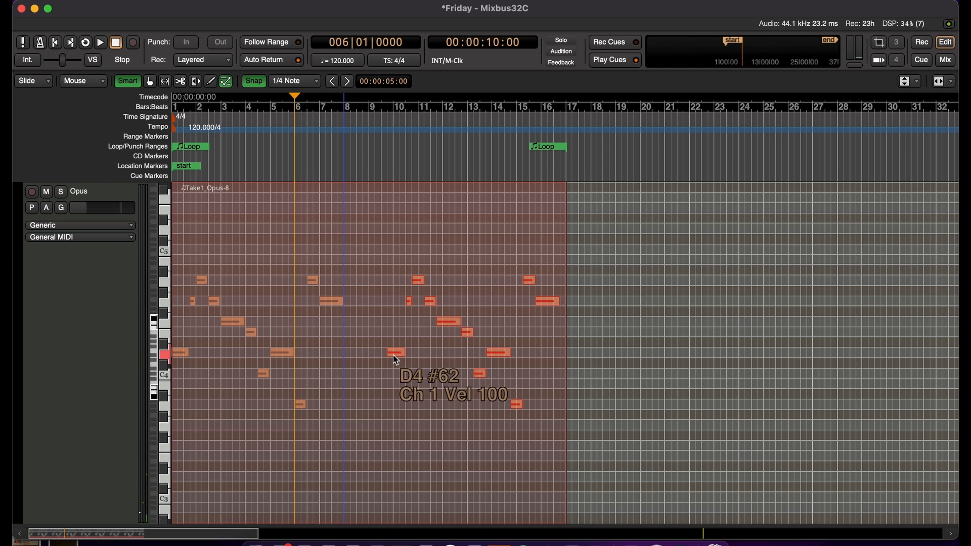
# Repitch the duplicated notes from mid bar 10 to C5, A4, D5, C5, A4, A3, C4 and A3 during playback
pyautogui.press('=')
pyautogui.press('space')
pyautogui.press('d')
pyautogui.moveTo(631, 301); pyautogui.dragTo(632, 249)
pyautogui.moveTo(668, 323); pyautogui.dragTo(668, 279)
pyautogui.moveTo(704, 335); pyautogui.dragTo(705, 212)
pyautogui.moveTo(730, 375); pyautogui.dragTo(730, 252)
pyautogui.moveTo(699, 200); pyautogui.dragTo(703, 223)
pyautogui.moveTo(766, 353); pyautogui.dragTo(766, 281)
pyautogui.moveTo(826, 281); pyautogui.dragTo(828, 374)
pyautogui.moveTo(860, 302); pyautogui.dragTo(859, 409)
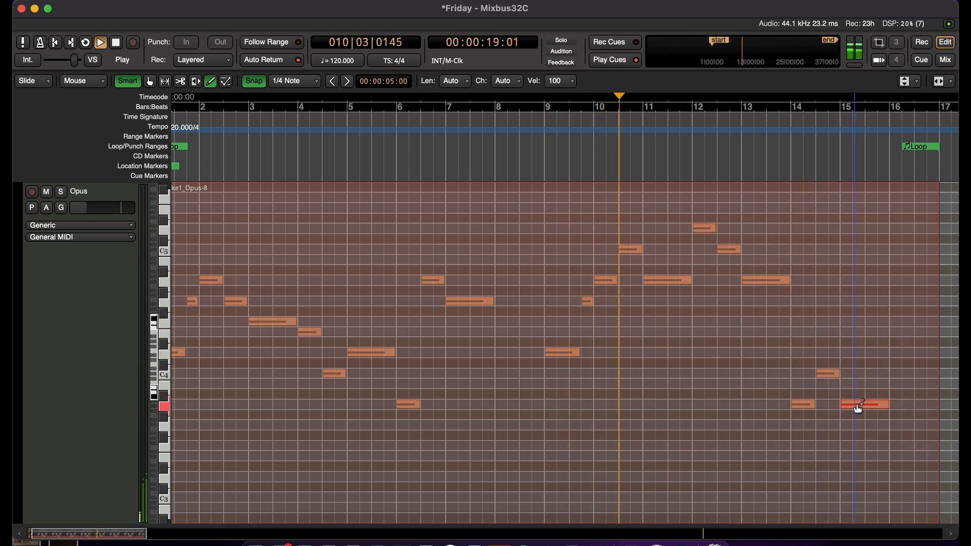
# Listen to the arrangement with the revised Opus melody and stop playback
pyautogui.click(835, 218)
pyautogui.hotkey('shift', 'z')
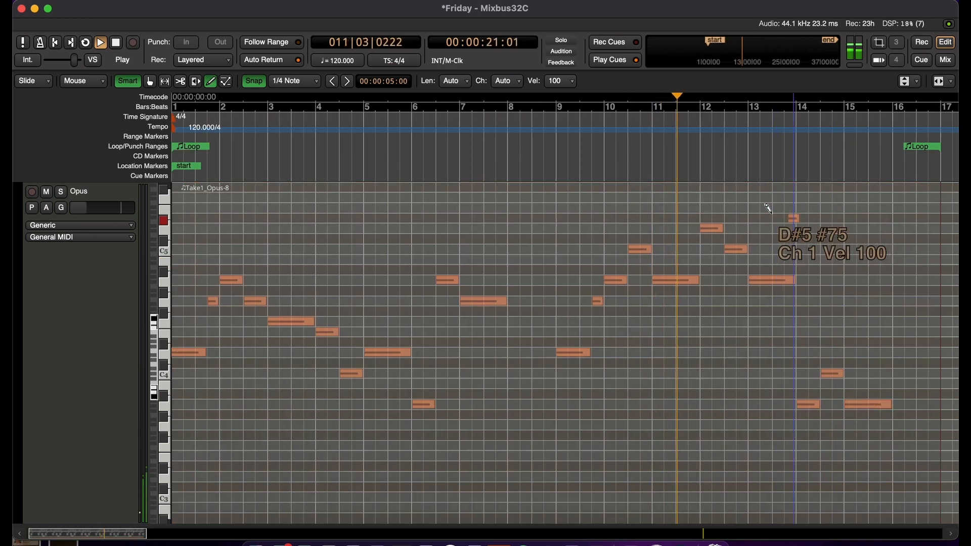
pyautogui.hotkey('shift', 'z')
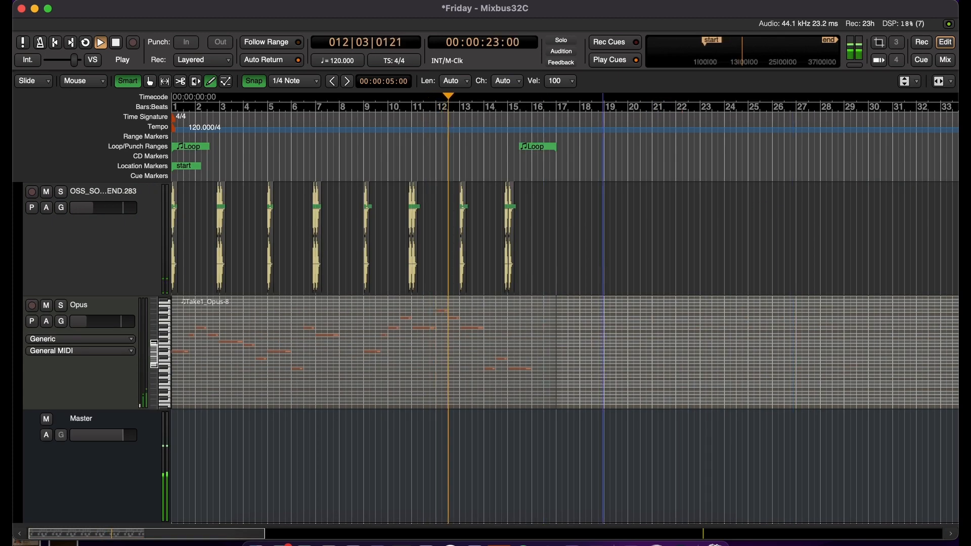
pyautogui.click(553, 390)
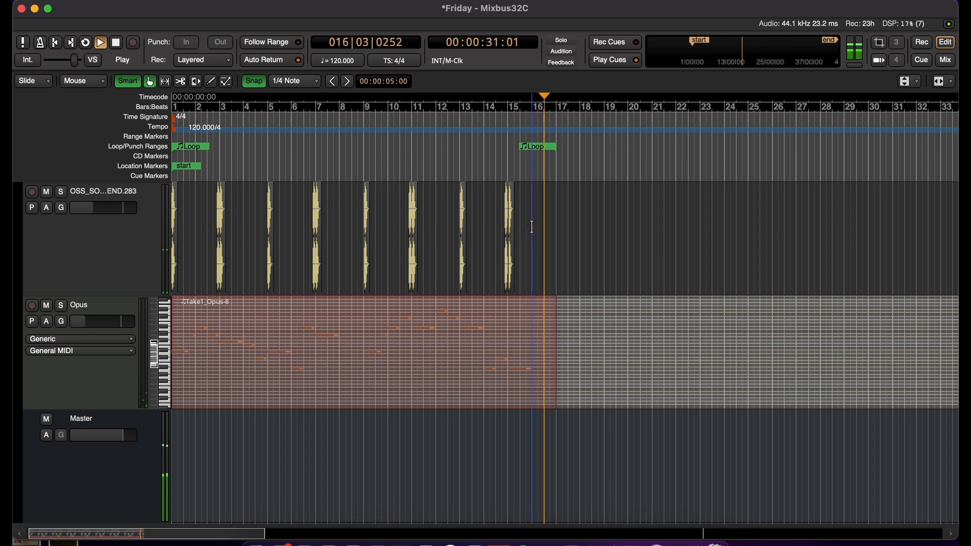
pyautogui.press('space')
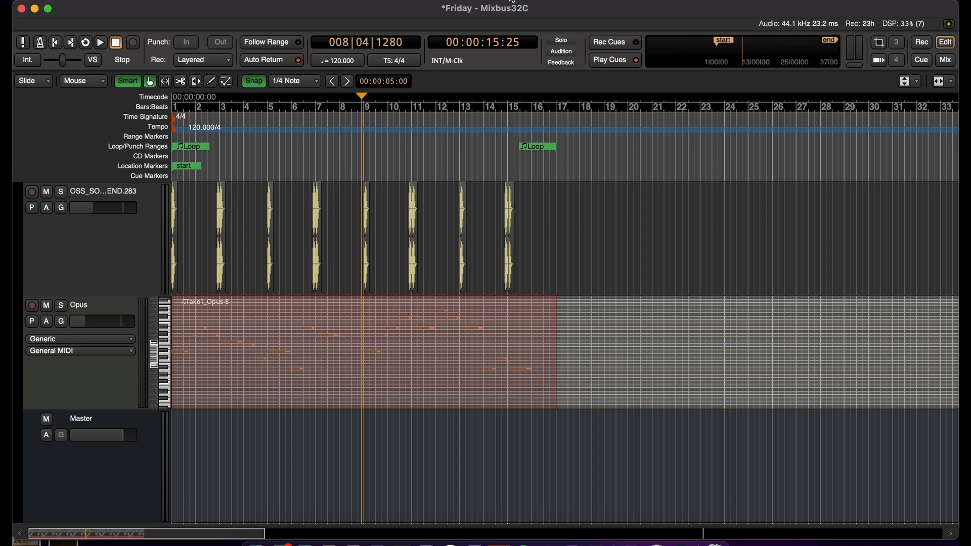
# Examine all tracks of the arrangement together from the start of the timeline
pyautogui.hotkey('ctrl', 'Down')
pyautogui.hotkey('ctrl', 'Down')
pyautogui.hotkey('ctrl', 'Down')
pyautogui.press('-')
pyautogui.press('-')
pyautogui.press('Home')
pyautogui.hotkey('ctrl', 'Down')
pyautogui.hotkey('ctrl', 'Down')
pyautogui.press('=')
pyautogui.press('=')
pyautogui.press('=')
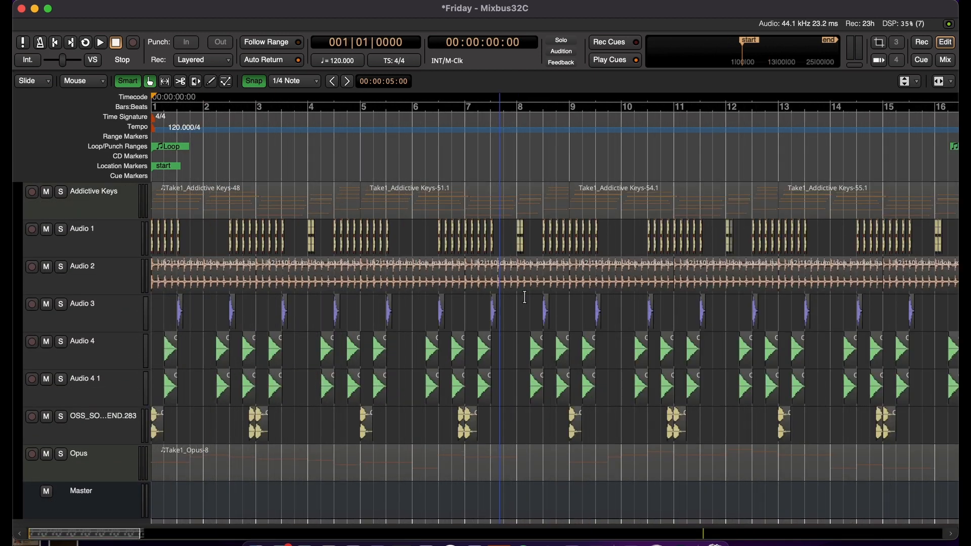
# Add a second Opus instrument track below the existing one and enlarge its track height
pyautogui.press('super+shift+n')
pyautogui.click(727, 426)
pyautogui.click(535, 339)
pyautogui.click(544, 369)
pyautogui.click(522, 362)
pyautogui.moveTo(84, 443); pyautogui.dragTo(85, 541)
pyautogui.scroll(-2, 199, 427)
# Lower the Opus 1 channel fader to -18.6 dB in the mixer
pyautogui.hotkey('ctrl', 'm')
pyautogui.doubleClick(578, 141)
pyautogui.click(210, 8)
pyautogui.moveTo(580, 420); pyautogui.dragTo(580, 492)
# Open the Opus instrument on the Opus 1 channel and filter its preset search to the Synthesizers category
pyautogui.doubleClick(585, 143)
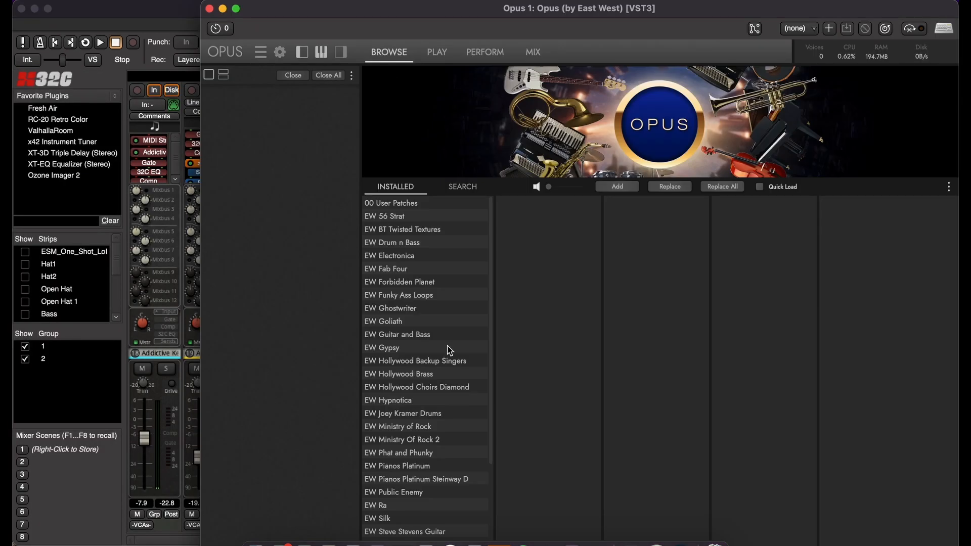
pyautogui.scroll(-5, 448, 346)
pyautogui.click(462, 186)
pyautogui.click(454, 351)
pyautogui.moveTo(412, 8); pyautogui.dragTo(138, 9)
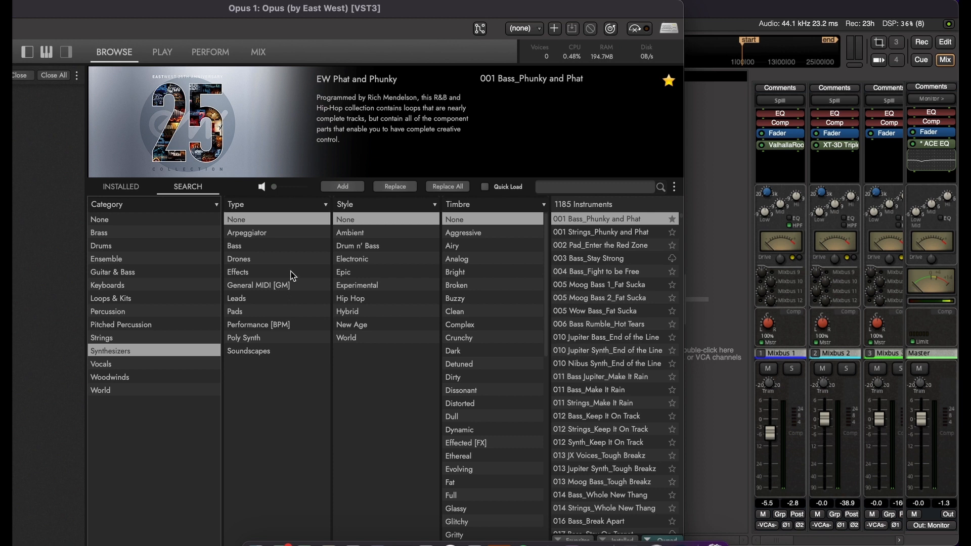
# Filter the synthesizers by the Leads type and preview presets such as Broken Jaw Harp wFX and Eleanor Keys
pyautogui.click(275, 299)
pyautogui.scroll(-10, 596, 285)
pyautogui.click(595, 324)
pyautogui.scroll(-5, 597, 354)
pyautogui.click(602, 403)
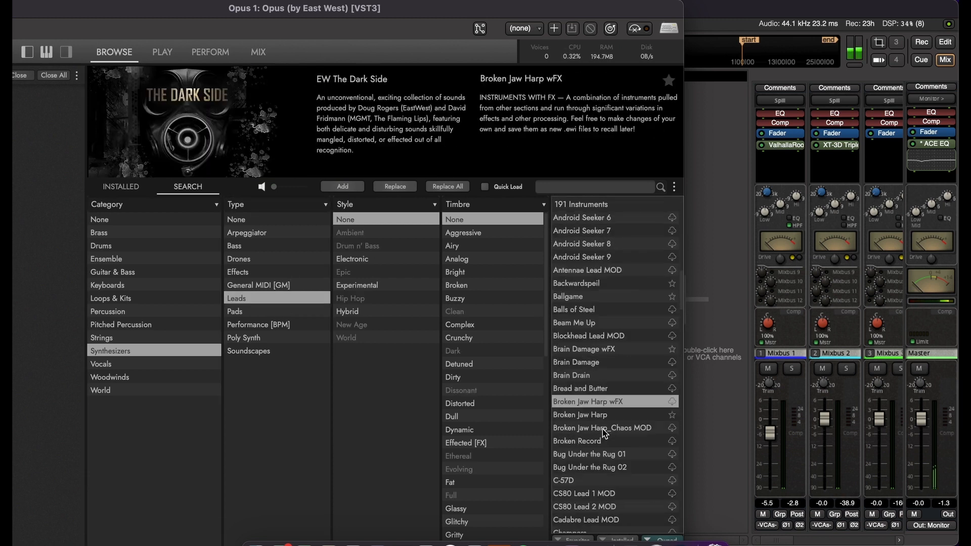
pyautogui.scroll(-7, 603, 430)
pyautogui.click(594, 363)
pyautogui.click(588, 443)
pyautogui.click(599, 469)
pyautogui.scroll(-5, 600, 468)
pyautogui.click(599, 460)
pyautogui.scroll(7, 599, 459)
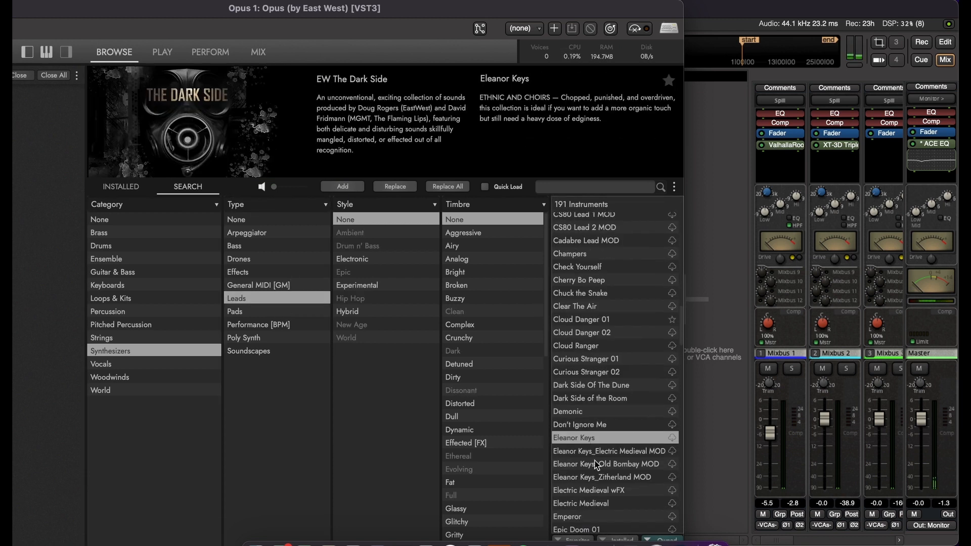
# Reset the type filter to None and preview synthesizer presets such as Borg 02
pyautogui.click(276, 220)
pyautogui.scroll(-10, 609, 364)
pyautogui.scroll(-10, 609, 366)
pyautogui.click(599, 356)
pyautogui.scroll(-5, 597, 329)
pyautogui.click(600, 378)
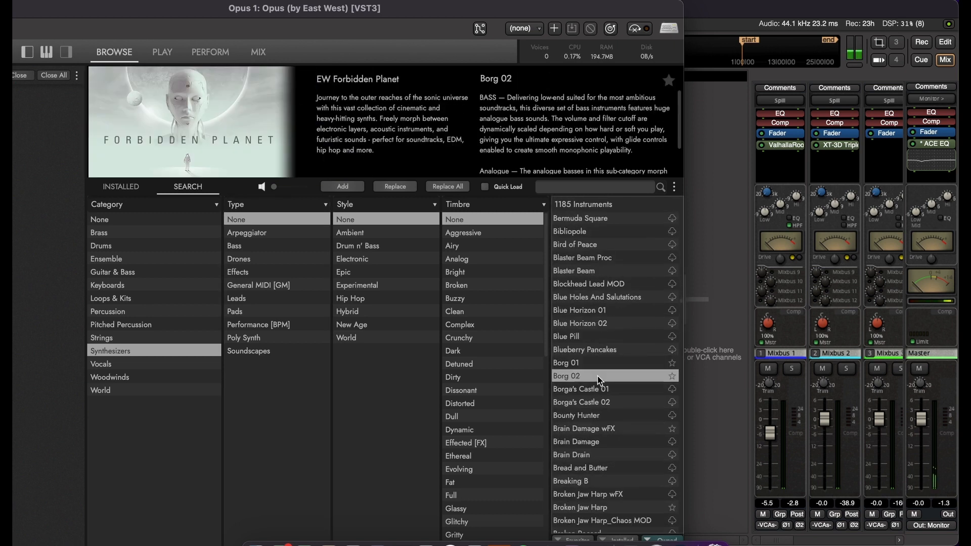
# Load the Child's Anthem preset into Opus 1 and close the instrument window
pyautogui.scroll(-7, 600, 380)
pyautogui.click(597, 303)
pyautogui.click(596, 421)
pyautogui.click(594, 448)
pyautogui.doubleClick(587, 448)
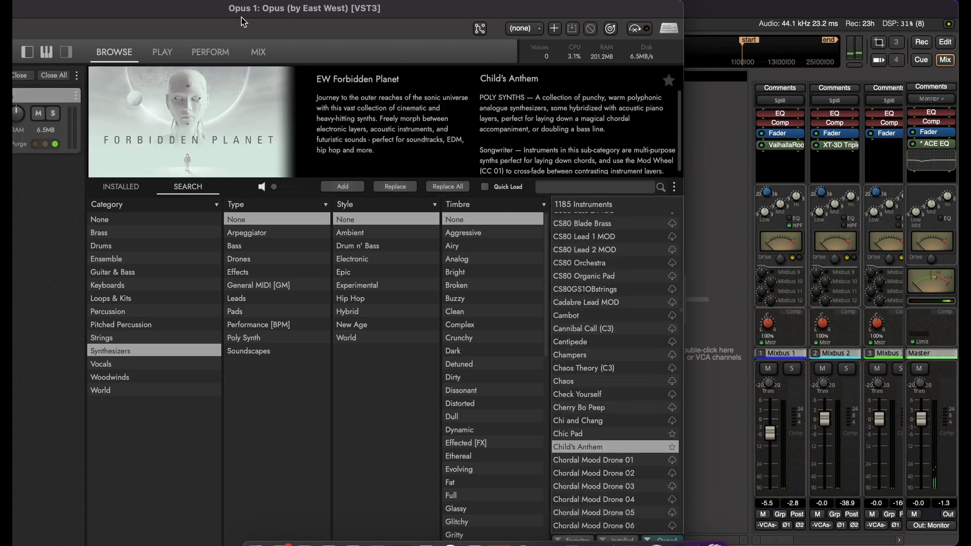
pyautogui.moveTo(240, 10); pyautogui.dragTo(495, 10)
pyautogui.click(188, 9)
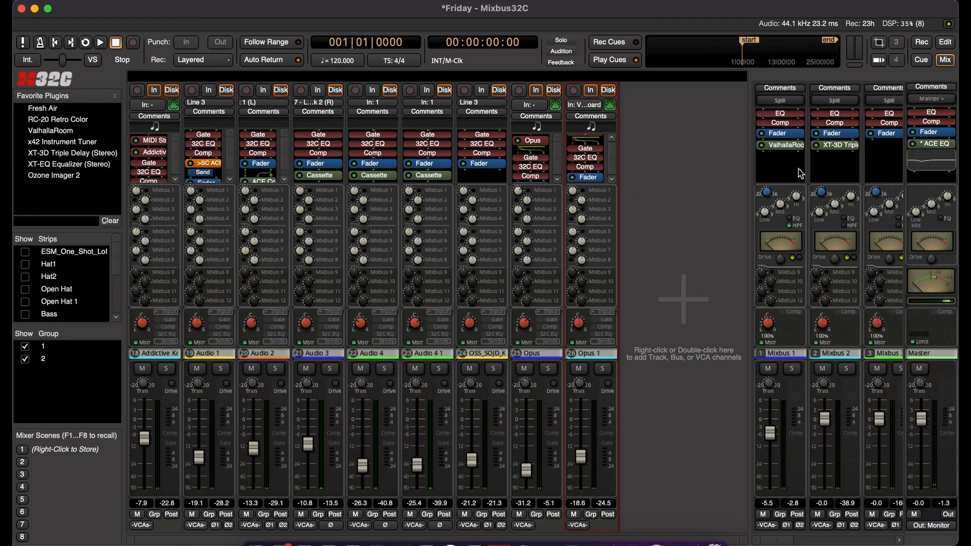
# Check the XT-3D Triple Delay settings on Mixbus 2 and return to the editor
pyautogui.doubleClick(832, 146)
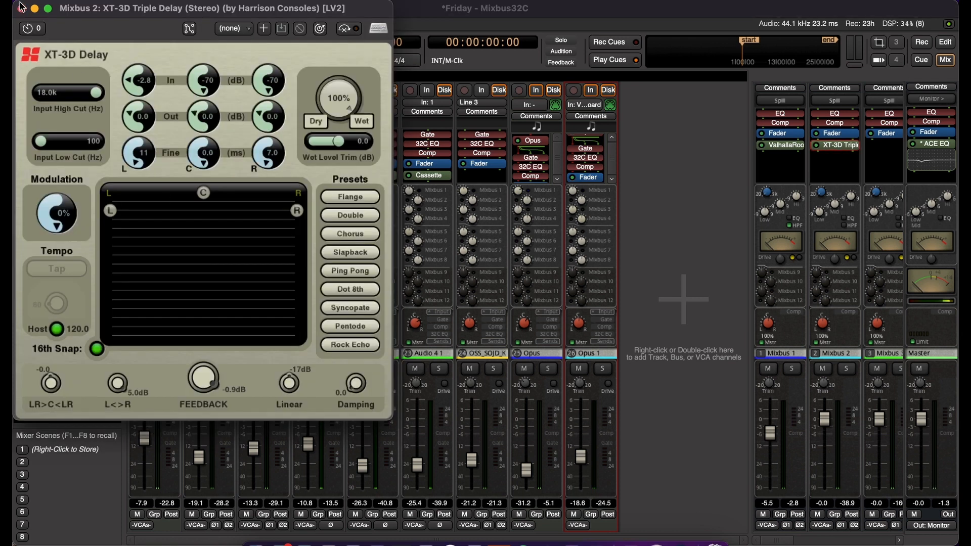
pyautogui.click(21, 8)
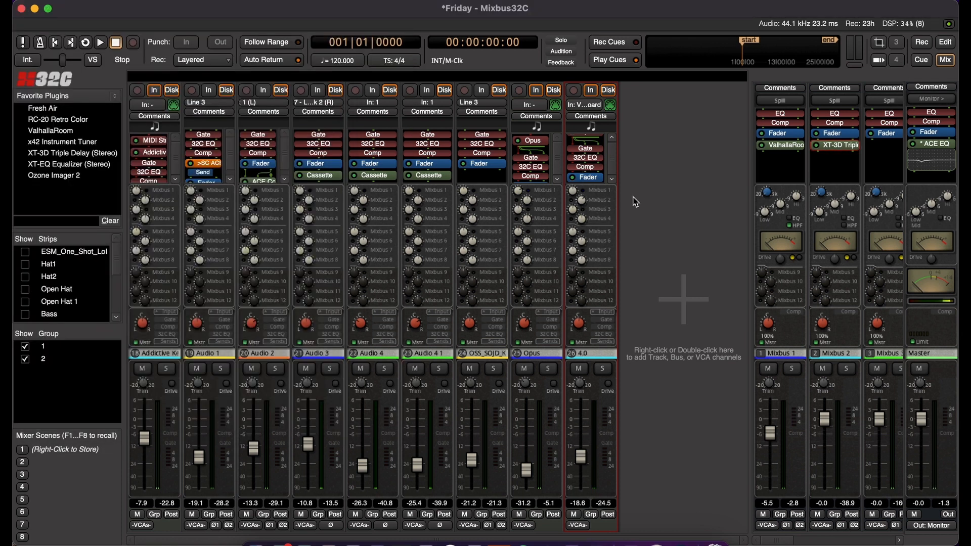
pyautogui.hotkey('alt', 'e')
pyautogui.hotkey('alt', 'm')
pyautogui.hotkey('alt', 'e')
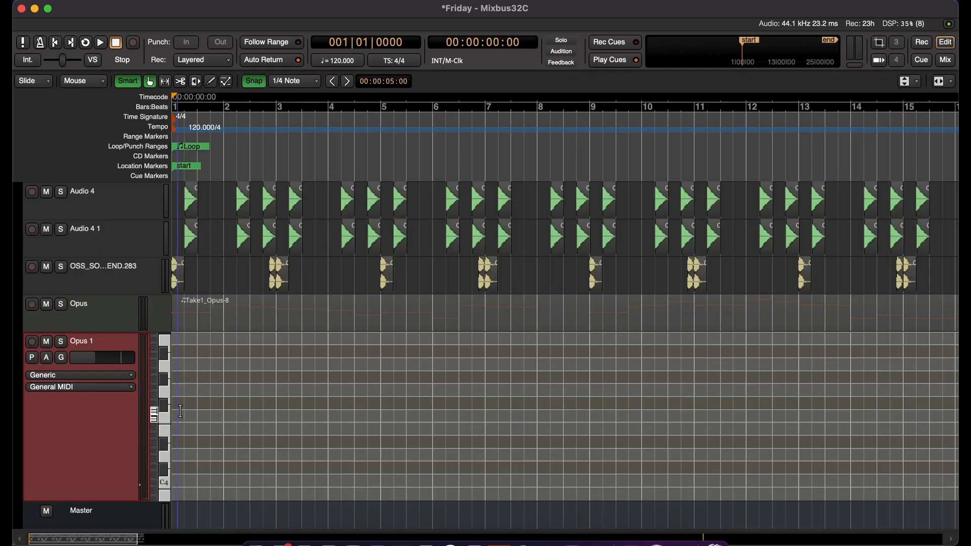
# Review the Opus 1 preset and the Mixbus 2 delay, and audition notes on the Opus 1 track's keyboard
pyautogui.press('d')
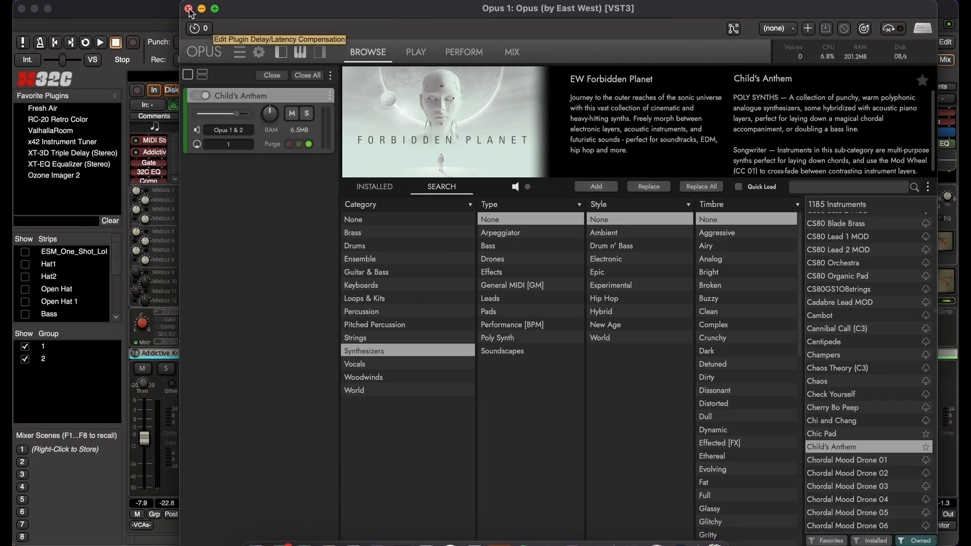
pyautogui.click(188, 9)
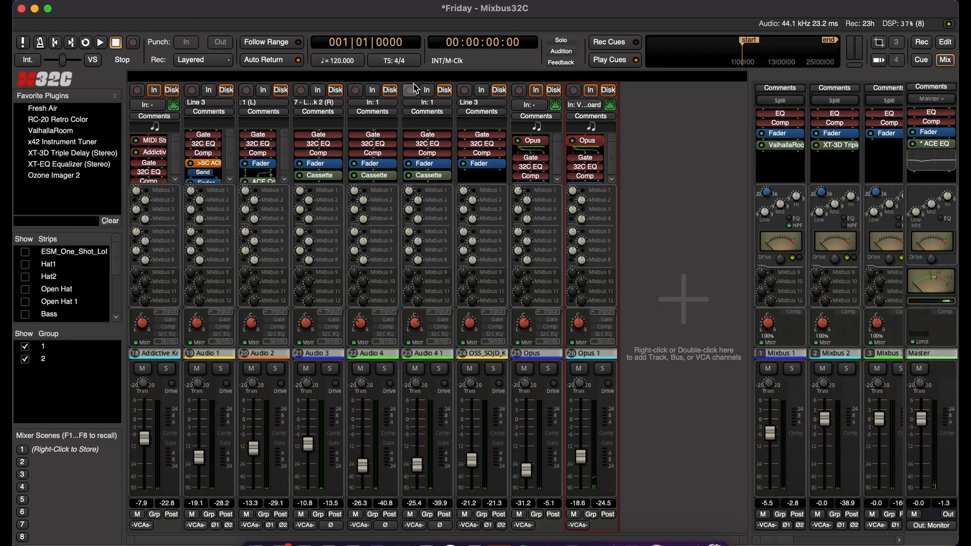
pyautogui.doubleClick(835, 146)
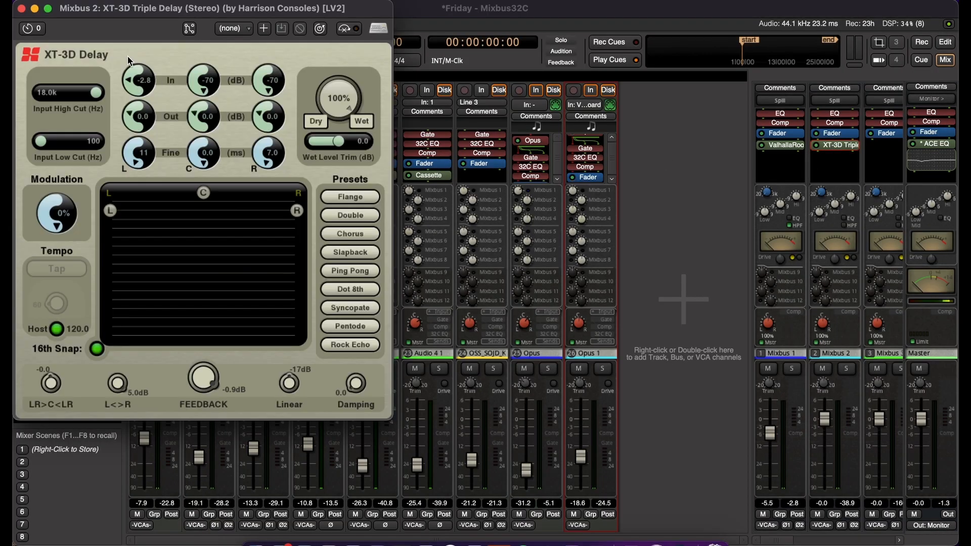
pyautogui.click(21, 8)
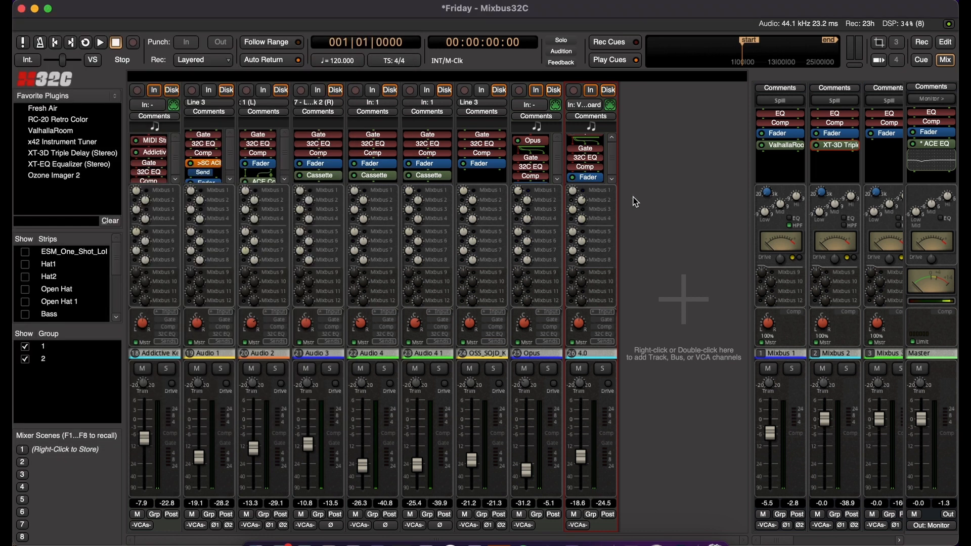
pyautogui.hotkey('ctrl', 'm')
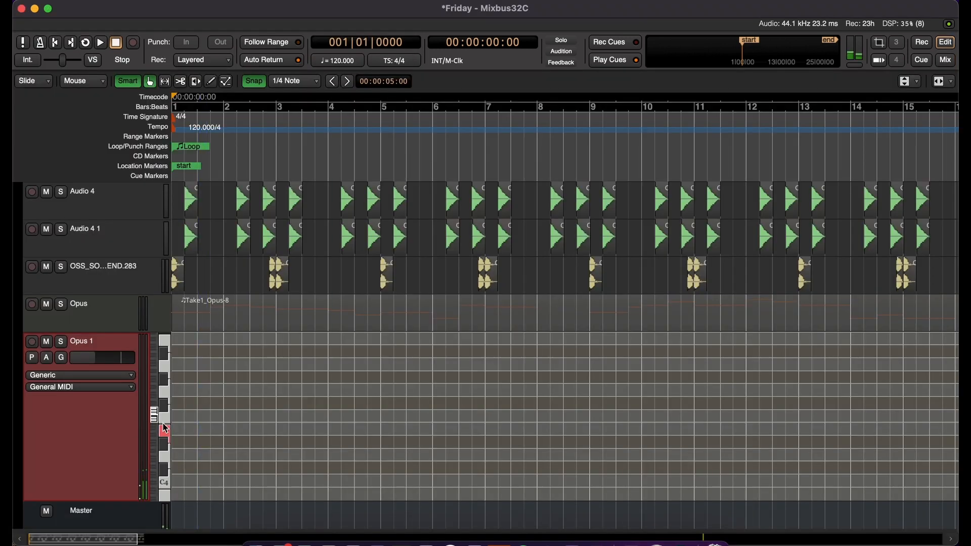
pyautogui.hotkey('alt', 'm')
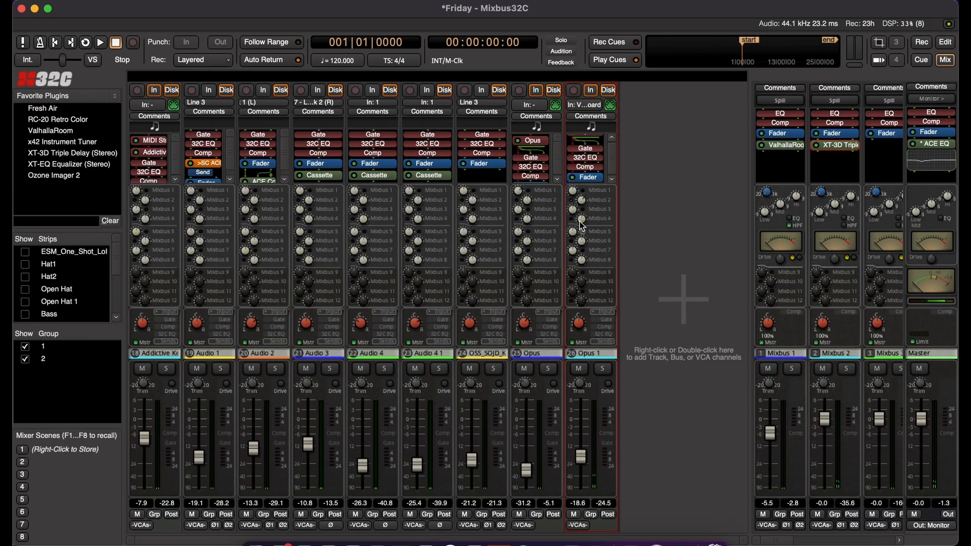
pyautogui.hotkey('alt', 'm')
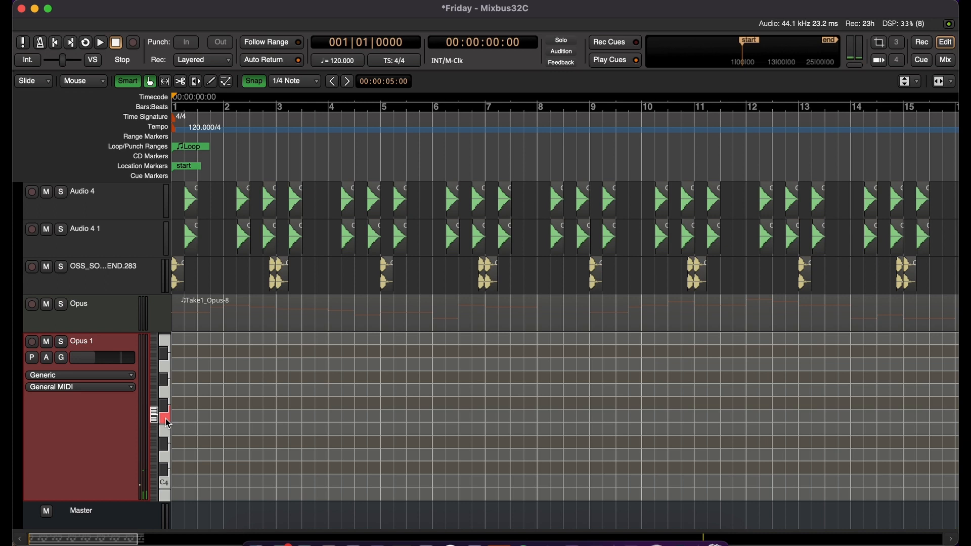
# Create an eight-bar MIDI region at the start of the Opus 1 track and open it up for note editing
pyautogui.press('d')
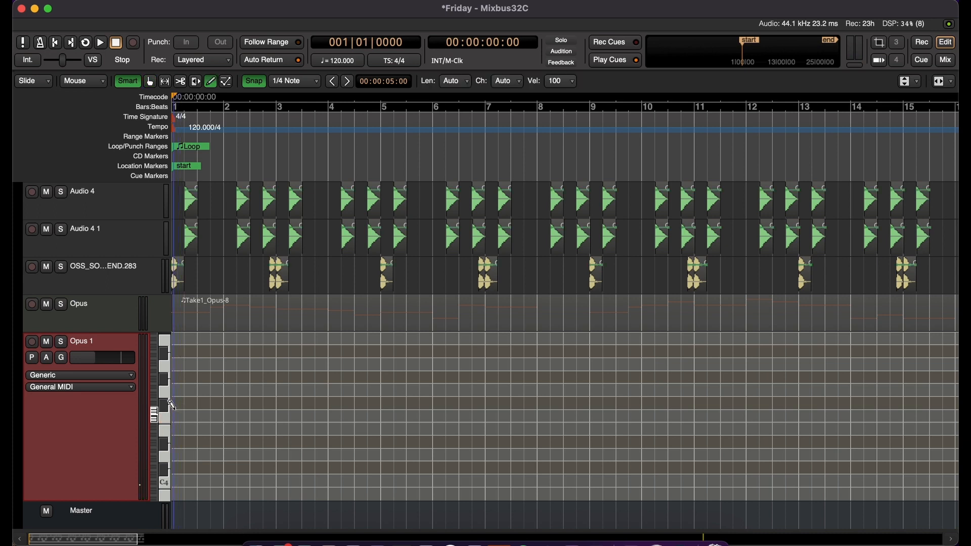
pyautogui.moveTo(484, 401); pyautogui.dragTo(693, 419)
pyautogui.hotkey('shift', 'z')
pyautogui.press('g')
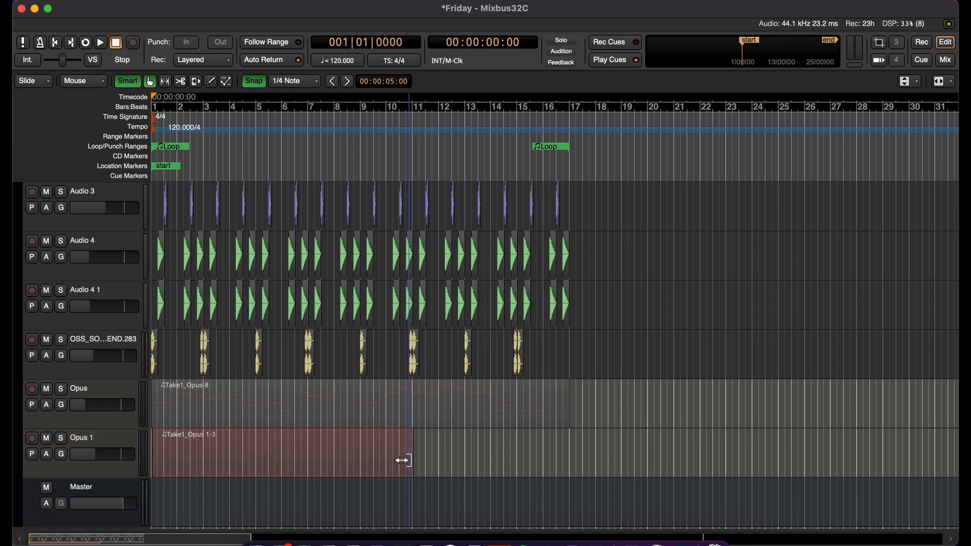
pyautogui.press('z')
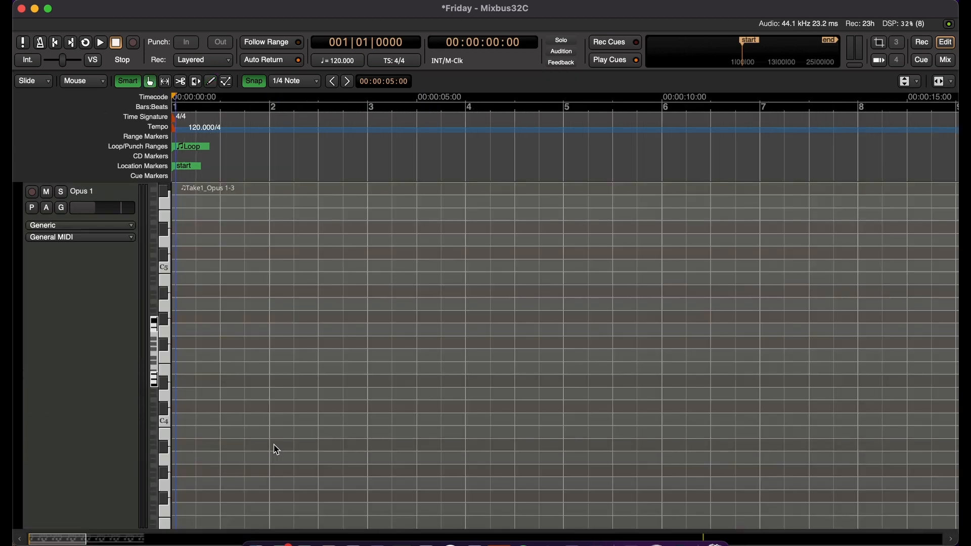
# Play the song and place a C4 note at the start of bar 8 in the Opus 1 region
pyautogui.press('d')
pyautogui.press('space')
pyautogui.press('space')
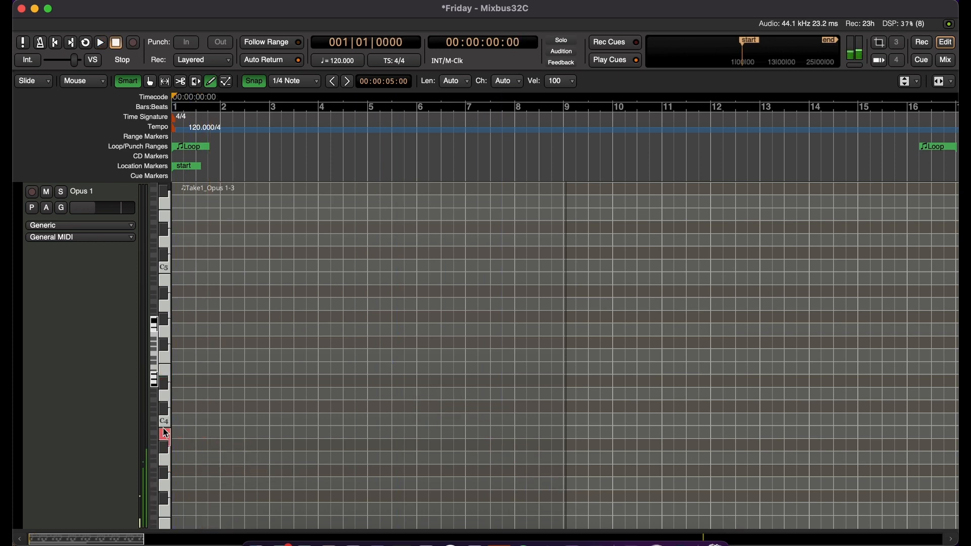
pyautogui.press('space')
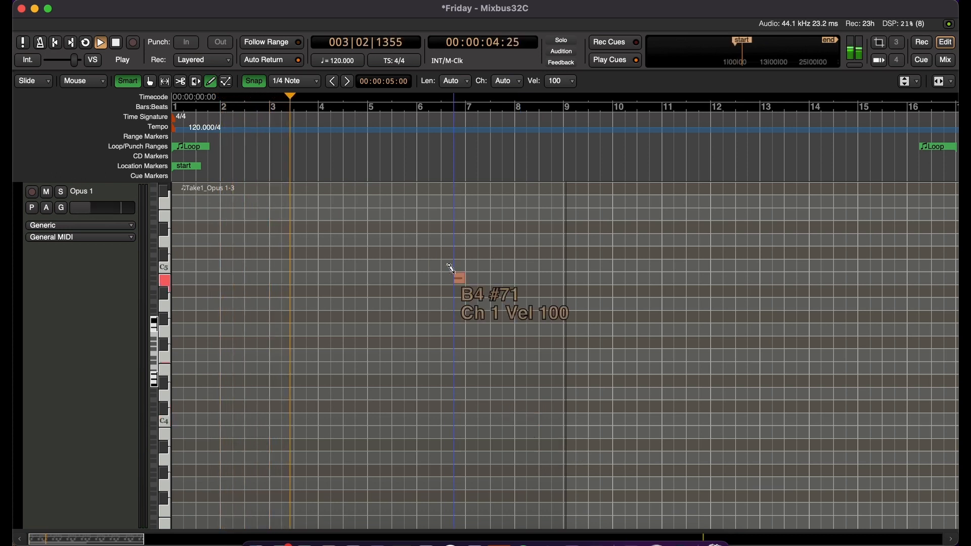
pyautogui.click(473, 417)
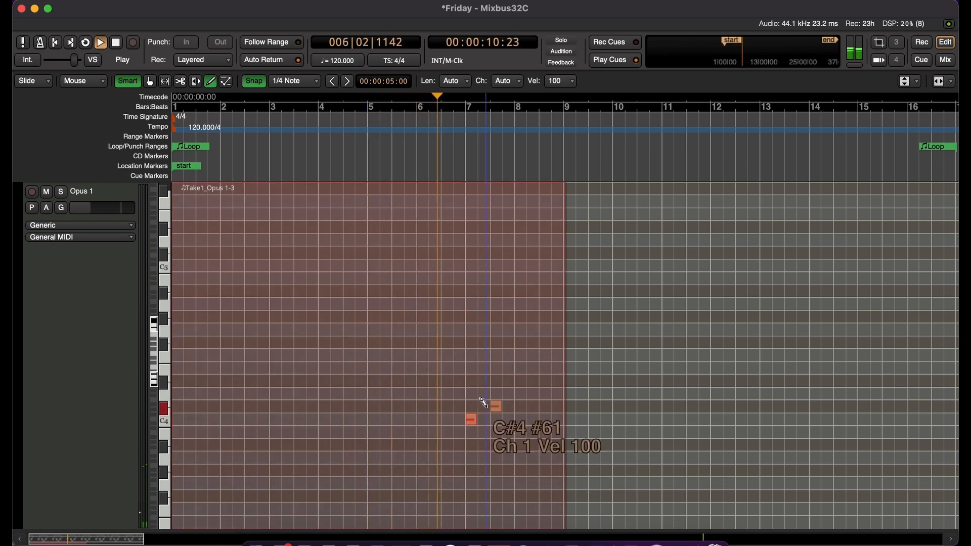
pyautogui.moveTo(473, 419); pyautogui.dragTo(524, 426)
pyautogui.press('space')
pyautogui.press('=')
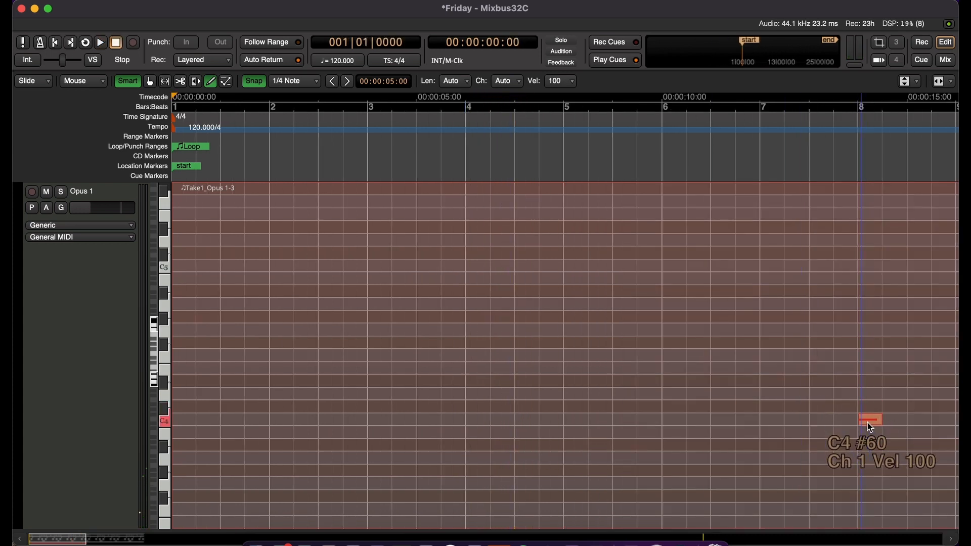
# Set the snap grid to 1/32 Note and shorten the bar 8 C4 note to about half a beat
pyautogui.hscroll(4, 867, 424)
pyautogui.press('g')
pyautogui.click(553, 310)
pyautogui.scroll(-3, 289, 85)
pyautogui.press('d')
pyautogui.moveTo(486, 421); pyautogui.dragTo(475, 424)
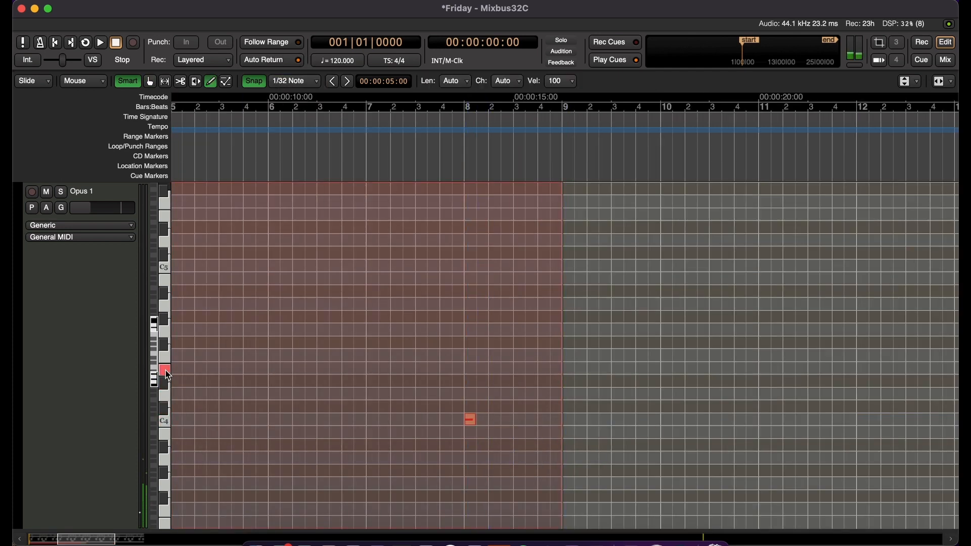
# Add an ascending run of half-beat notes D4, F4, G4, A4, C5 and D5 after the C4 in bar 8
pyautogui.click(479, 406)
pyautogui.click(466, 110)
pyautogui.moveTo(480, 406); pyautogui.dragTo(481, 394)
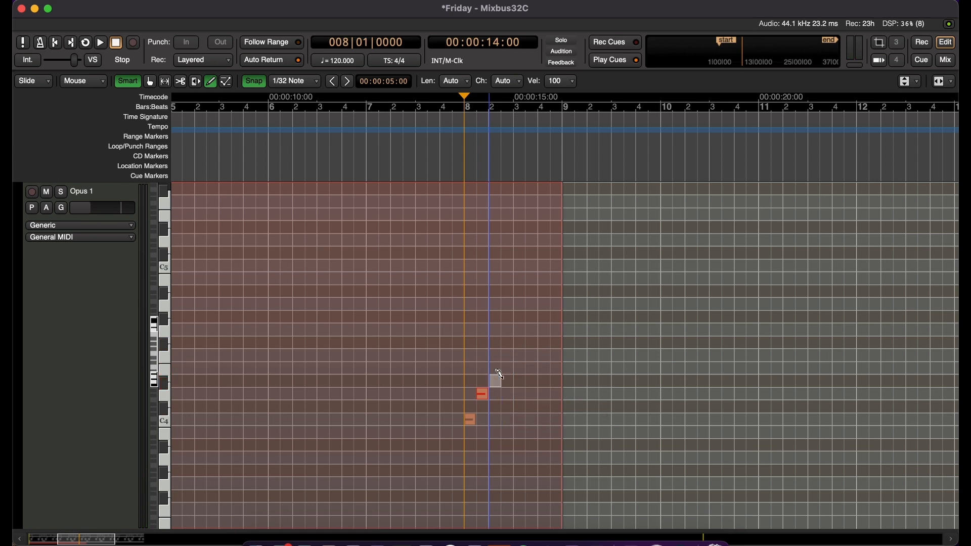
pyautogui.click(507, 330)
pyautogui.press('space')
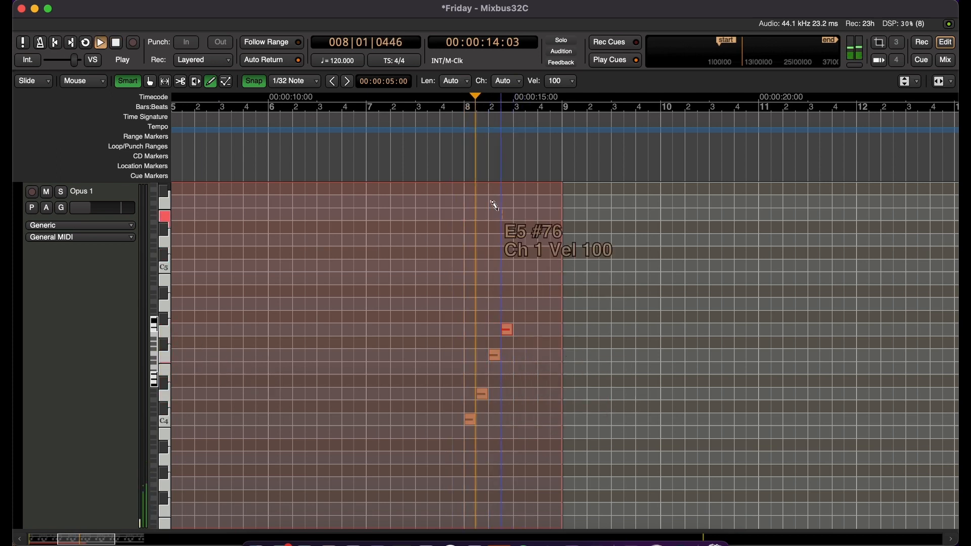
pyautogui.click(521, 304)
pyautogui.click(533, 267)
pyautogui.click(545, 240)
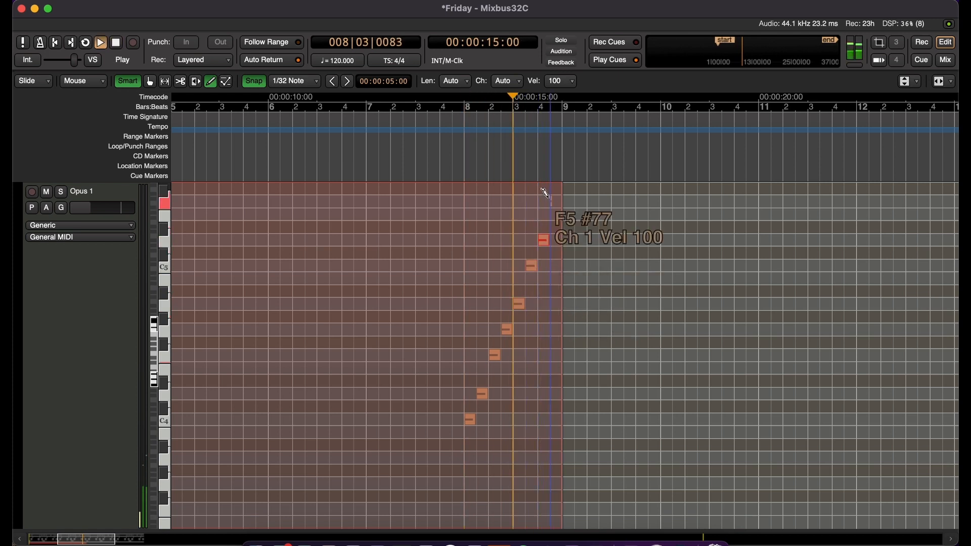
# Duplicate the Opus 1 region at bar 9, raise the pitch of the copy's note run, and play the song from the start
pyautogui.moveTo(854, 447); pyautogui.dragTo(931, 271)
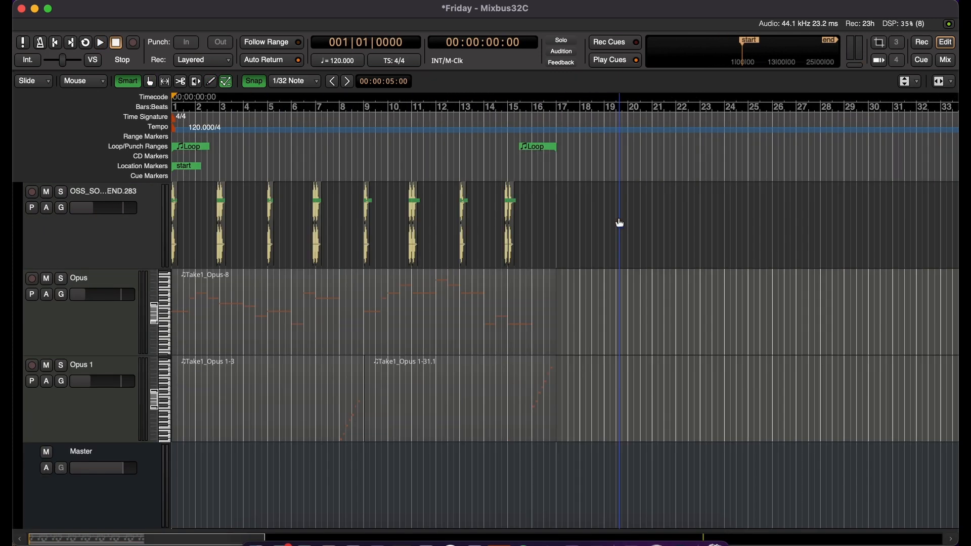
pyautogui.press('space')
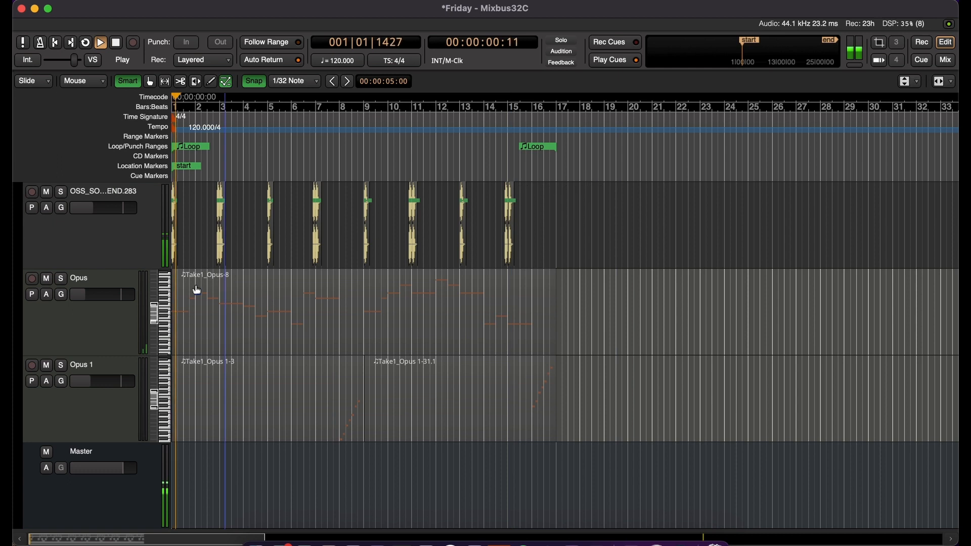
pyautogui.press('g')
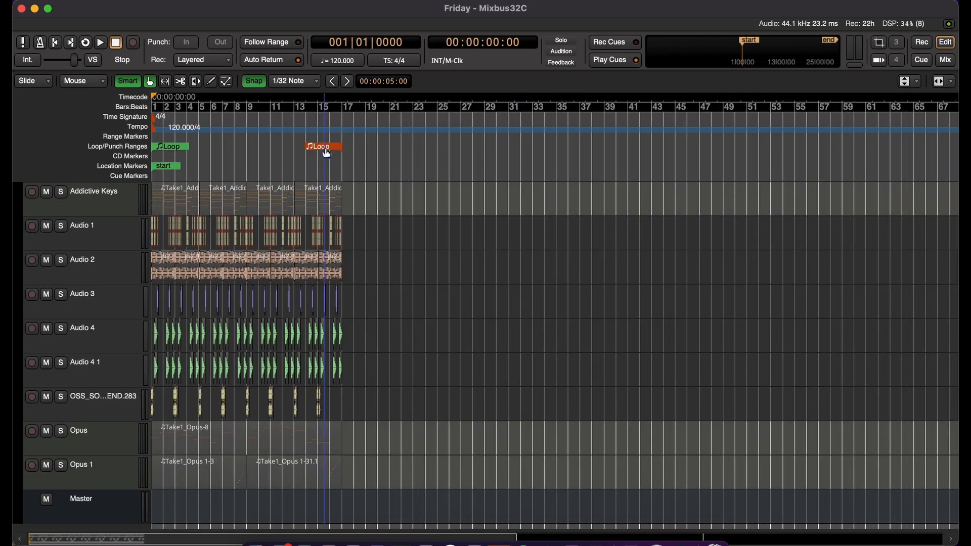
# Set the snap grid to Bar and duplicate the regions of all tracks so the arrangement repeats from bar 17
pyautogui.click(311, 82)
pyautogui.click(300, 44)
pyautogui.moveTo(349, 463); pyautogui.dragTo(12, 206)
pyautogui.moveTo(338, 260); pyautogui.dragTo(335, 262)
pyautogui.hotkey('alt', 'd')
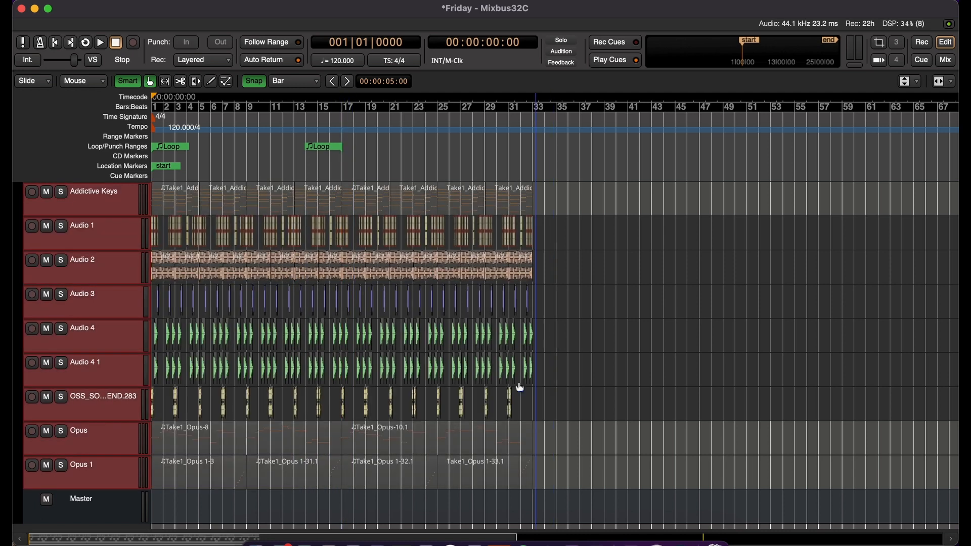
# Delete the copied Opus region at bar 17 and loop playback over the duplicated Addictive Keys section
pyautogui.click(471, 444)
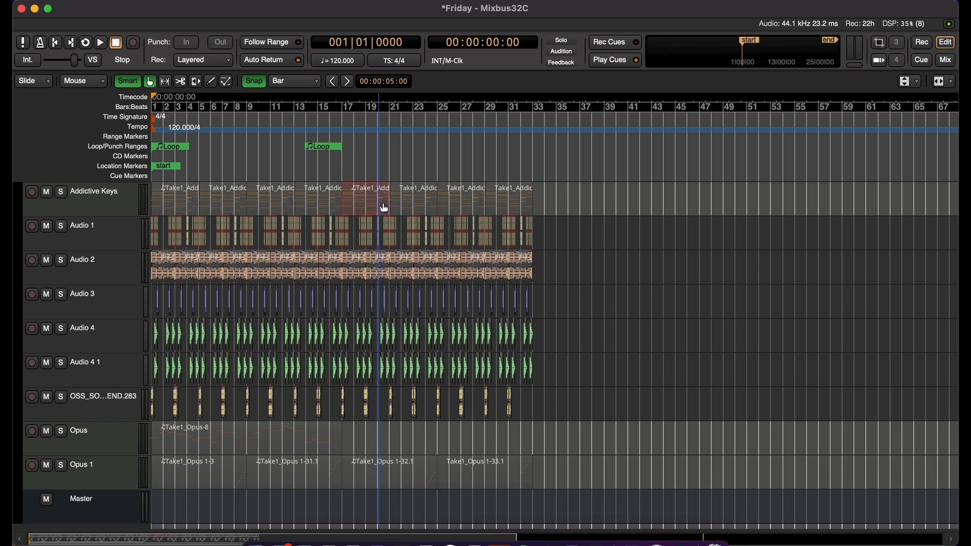
pyautogui.press('l')
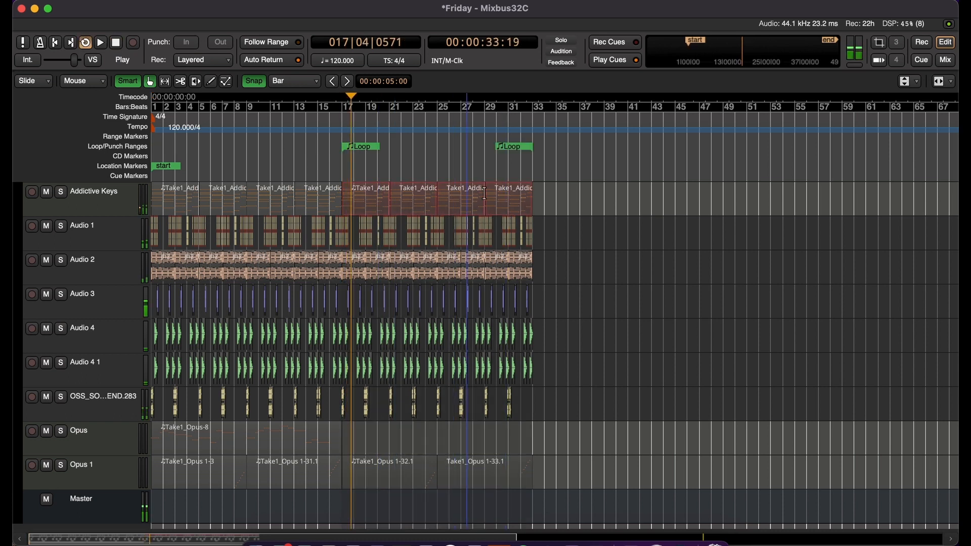
pyautogui.click(549, 205)
pyautogui.press('space')
# Open the duplicated Addictive Keys regions for note editing, set the snap grid to 1/4 Note and shorten the bar 17 chord
pyautogui.click(409, 204)
pyautogui.press('z')
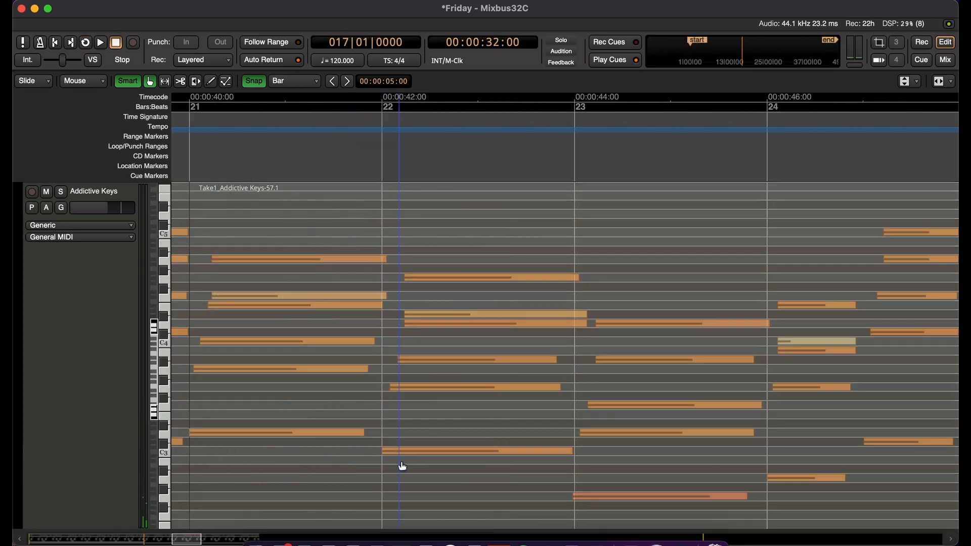
pyautogui.press('-')
pyautogui.press('e')
pyautogui.moveTo(258, 455); pyautogui.dragTo(218, 243)
pyautogui.click(303, 85)
pyautogui.click(303, 94)
pyautogui.moveTo(275, 259); pyautogui.dragTo(221, 261)
# Paste a copy of the bar 17 chord an octave higher in the bar's second half and lengthen the original's lower notes
pyautogui.press('super+v')
pyautogui.press('super+z')
pyautogui.press('super+v')
pyautogui.hotkey('shift', 'Up')
pyautogui.hotkey('alt', 'space')
pyautogui.click(605, 288)
pyautogui.press('super+v')
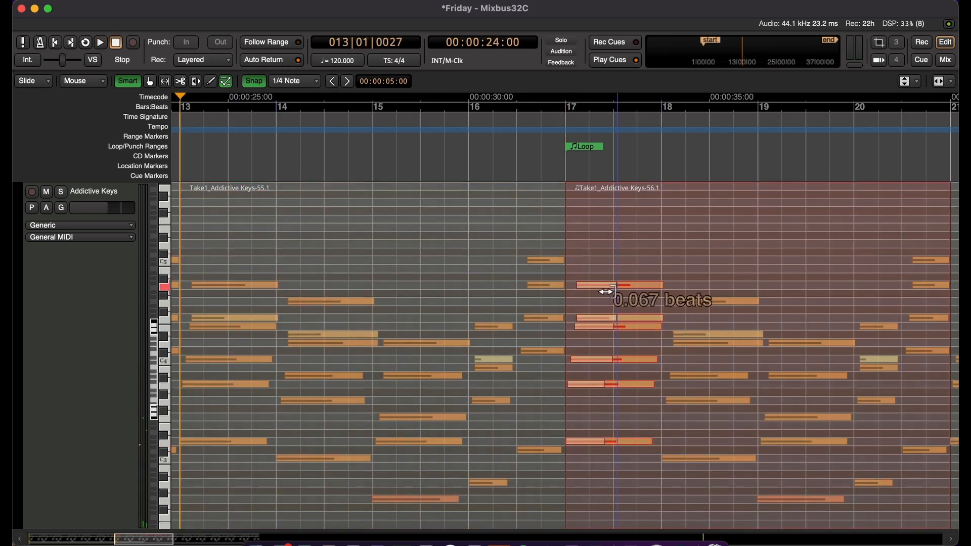
pyautogui.press('space')
pyautogui.moveTo(610, 463); pyautogui.dragTo(659, 360)
# Shorten the bar 18 chord and paste a copy in the second half of the bar, raised by an octave
pyautogui.hscroll(5, 417, 498)
pyautogui.moveTo(417, 499); pyautogui.dragTo(398, 298)
pyautogui.moveTo(462, 301); pyautogui.dragTo(416, 302)
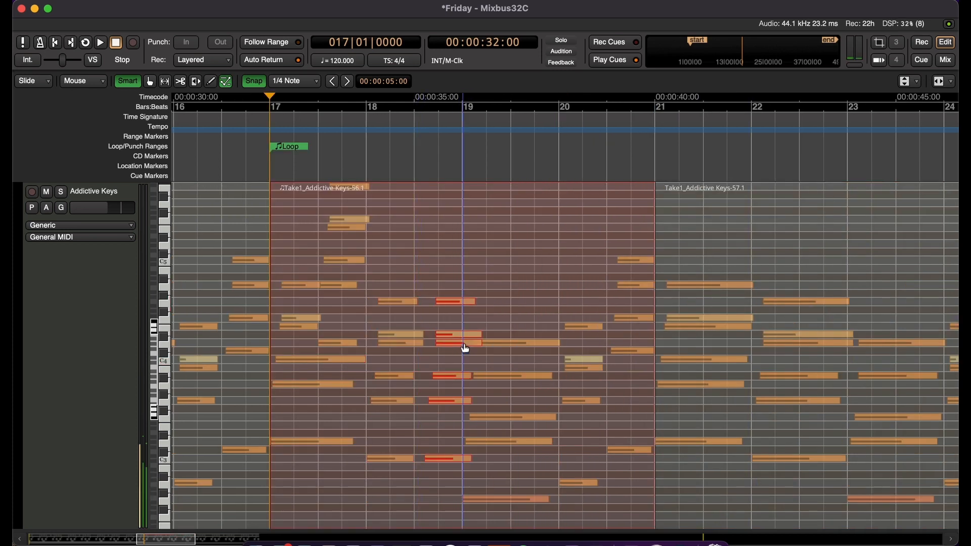
pyautogui.press('super+c')
pyautogui.press('super+v')
pyautogui.hotkey('shift', 'Up')
# Align the raised bar 18 chord copy and lengthen the original chord's three lowest notes to the start of bar 19
pyautogui.moveTo(452, 360); pyautogui.dragTo(443, 360)
pyautogui.moveTo(399, 497); pyautogui.dragTo(402, 373)
pyautogui.moveTo(415, 376); pyautogui.dragTo(461, 389)
pyautogui.moveTo(416, 498); pyautogui.dragTo(403, 375)
pyautogui.moveTo(464, 377); pyautogui.dragTo(461, 377)
pyautogui.press('space')
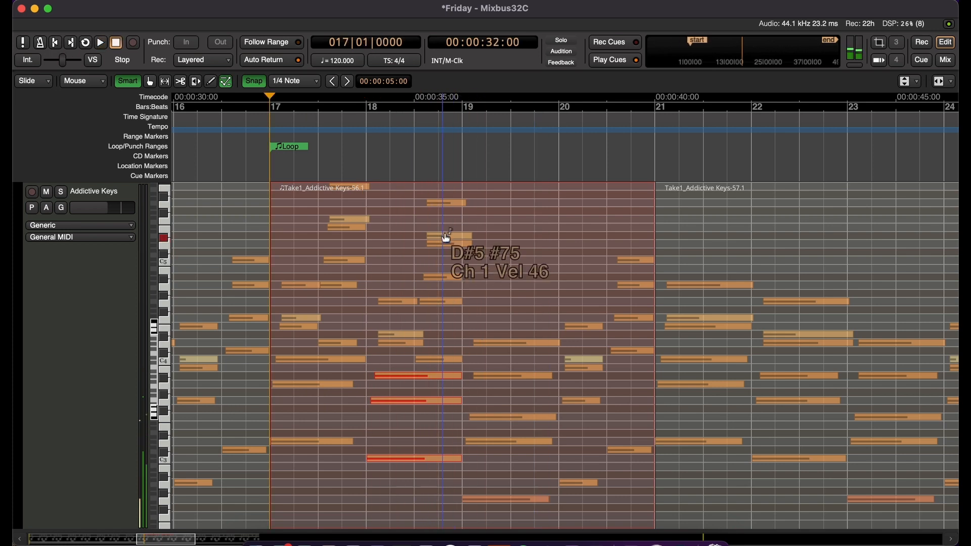
# Shorten the upper notes of the bar 19 chord and add an octave-higher copy of the chord in the bar's second half
pyautogui.moveTo(464, 506); pyautogui.dragTo(526, 304)
pyautogui.moveTo(556, 344); pyautogui.dragTo(518, 356)
pyautogui.moveTo(522, 519); pyautogui.dragTo(569, 445)
pyautogui.press('space')
# Shorten the two chords in bar 20 and add an octave-higher copy after each one
pyautogui.moveTo(583, 496); pyautogui.dragTo(610, 323)
pyautogui.moveTo(587, 482); pyautogui.dragTo(633, 265)
pyautogui.hotkey('shift', 'Up')
pyautogui.moveTo(649, 365); pyautogui.dragTo(643, 366)
pyautogui.press('g')
pyautogui.moveTo(659, 479); pyautogui.dragTo(672, 480)
pyautogui.moveTo(662, 481); pyautogui.dragTo(653, 481)
pyautogui.moveTo(672, 471); pyautogui.dragTo(661, 471)
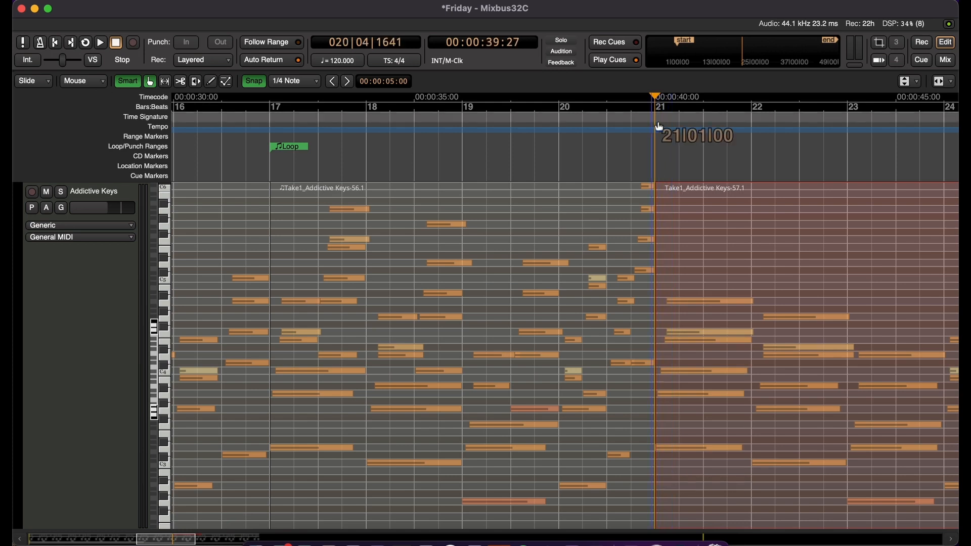
# Play the edited Addictive Keys region from bar 17 and return to the view of all tracks
pyautogui.press('=')
pyautogui.press('-')
pyautogui.press('space')
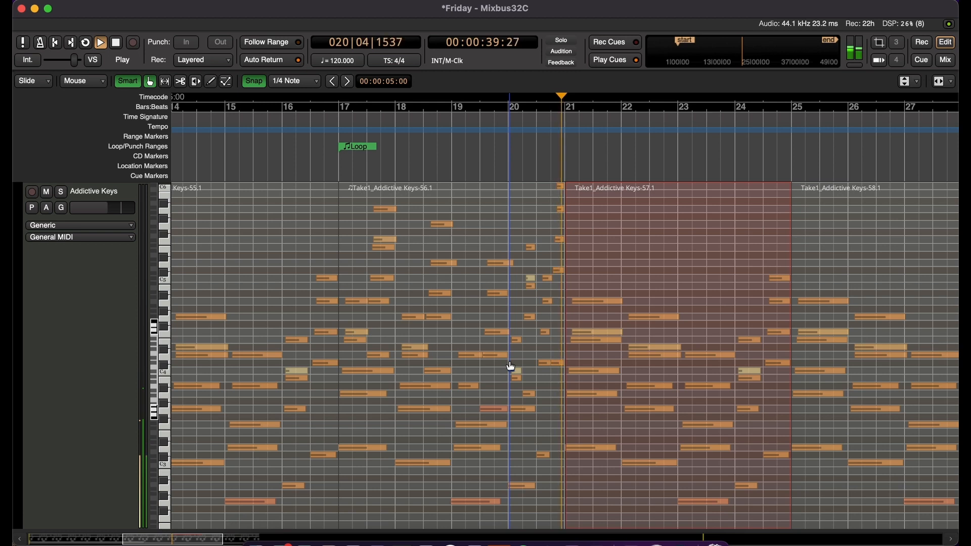
pyautogui.press('space')
pyautogui.hotkey('shift', 'z')
pyautogui.hotkey('shift', 'z')
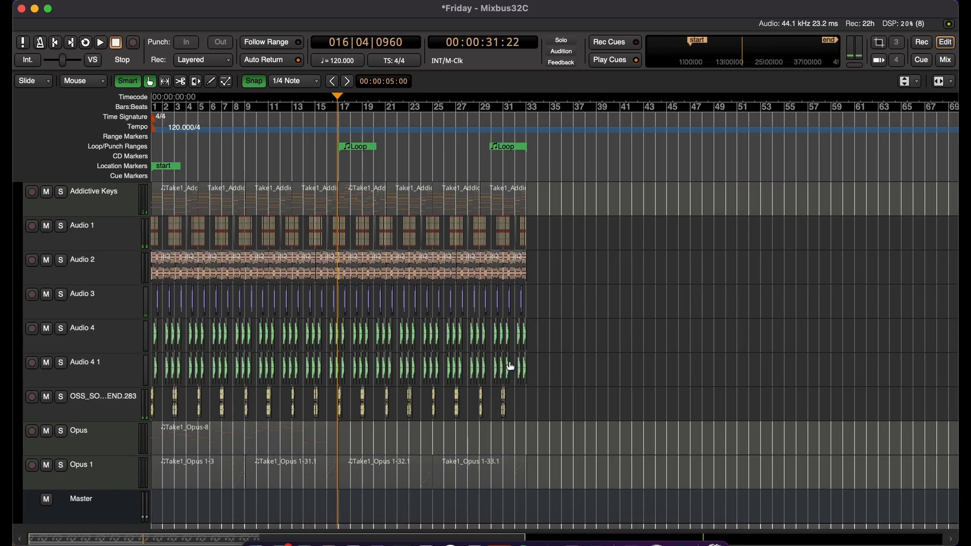
# Move the edited Addictive Keys region to bar 21 and replace the regions at bars 25 and 29 with duplicates of it
pyautogui.press('Home')
pyautogui.press('space')
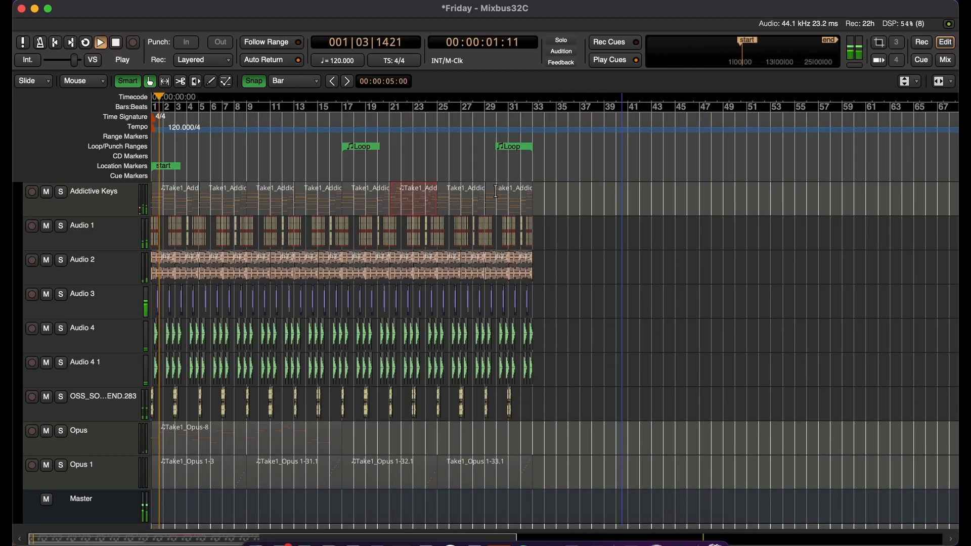
pyautogui.press('Delete')
pyautogui.hotkey('shift', 'z')
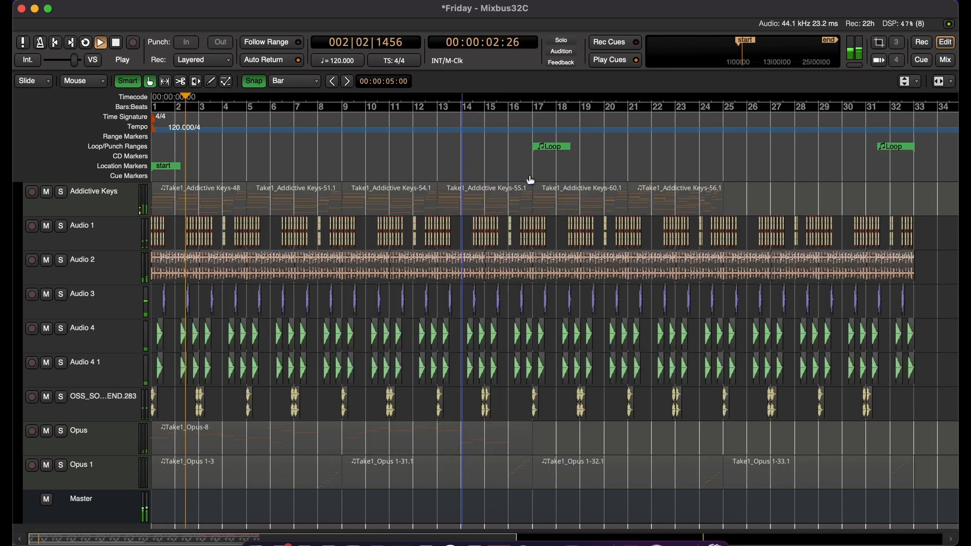
pyautogui.press('space')
pyautogui.click(651, 198)
pyautogui.click(650, 206)
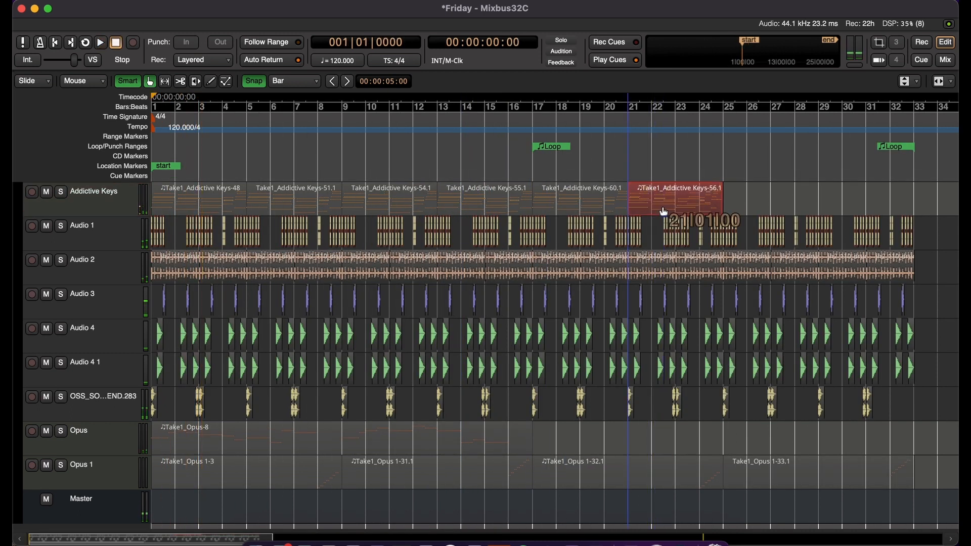
pyautogui.press('super+z')
# Play the song from just before bar 17 to hear the rearranged Addictive Keys section
pyautogui.click(532, 119)
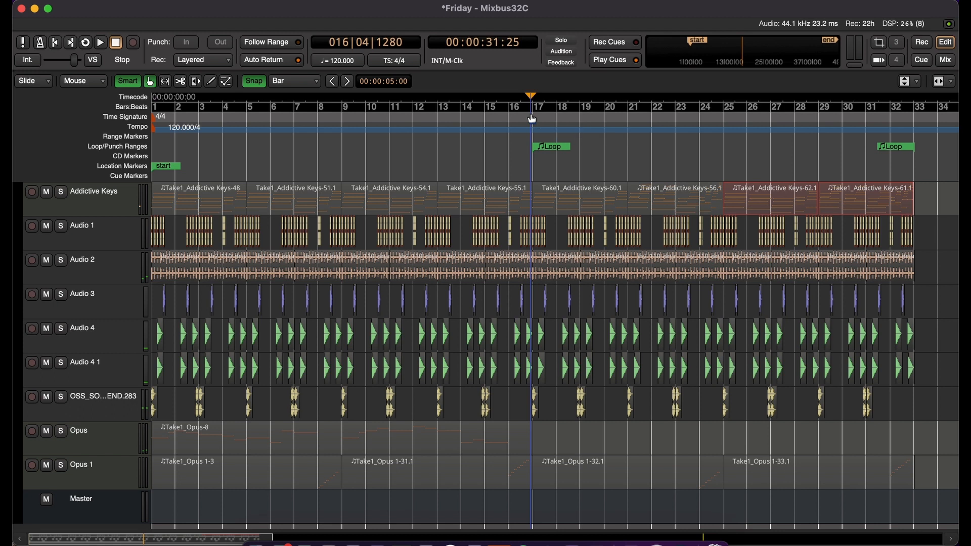
pyautogui.press('-')
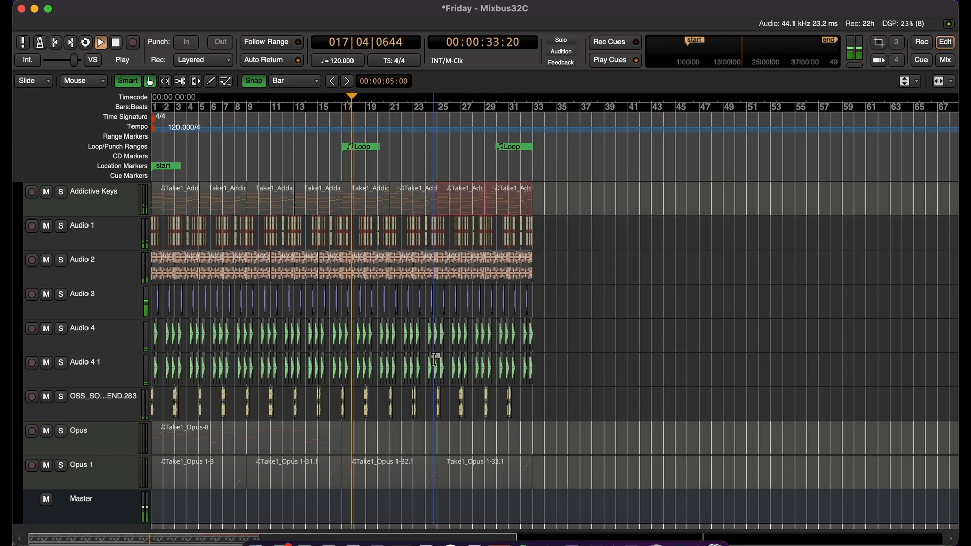
pyautogui.scroll(-3, 420, 313)
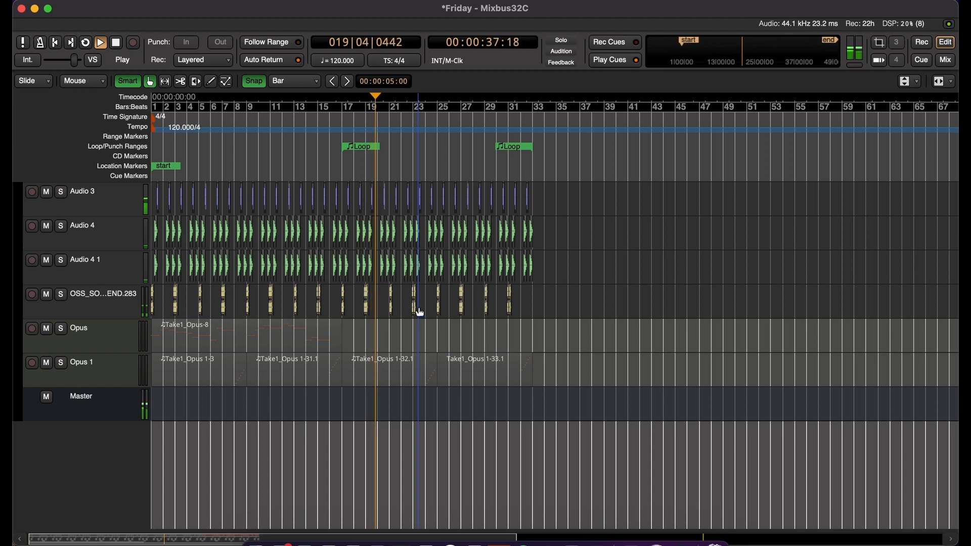
pyautogui.press('space')
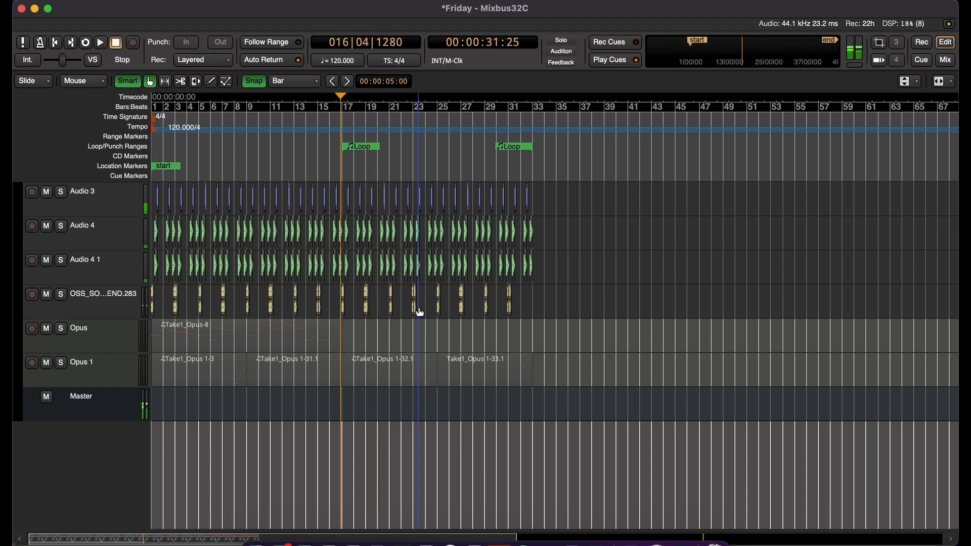
# Add a new MIDI track with the Opus instrument and show the mixer
pyautogui.press('super+shift+n')
pyautogui.click(626, 433)
pyautogui.click(499, 366)
pyautogui.click(499, 387)
pyautogui.click(500, 391)
pyautogui.hotkey('alt', 'm')
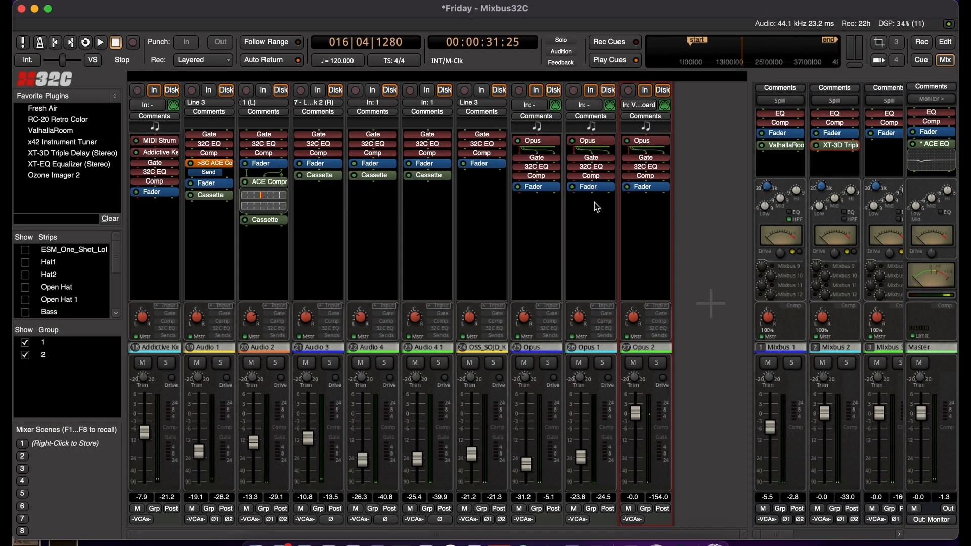
# Load the Steinway B grand piano from Keyboards into the Opus 2 instrument and lower that track's fader to -15.4 dB
pyautogui.doubleClick(666, 142)
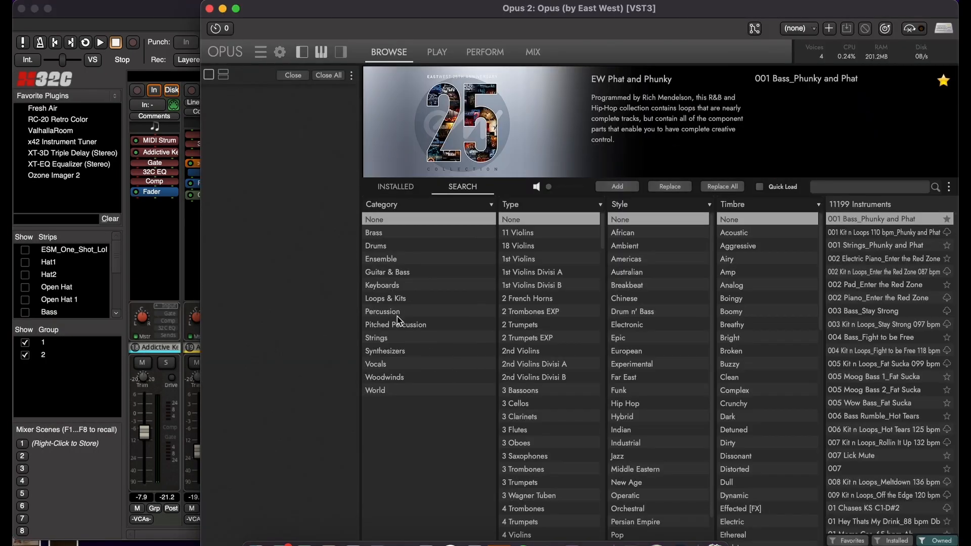
pyautogui.click(386, 289)
pyautogui.click(544, 270)
pyautogui.moveTo(496, 12); pyautogui.dragTo(273, 13)
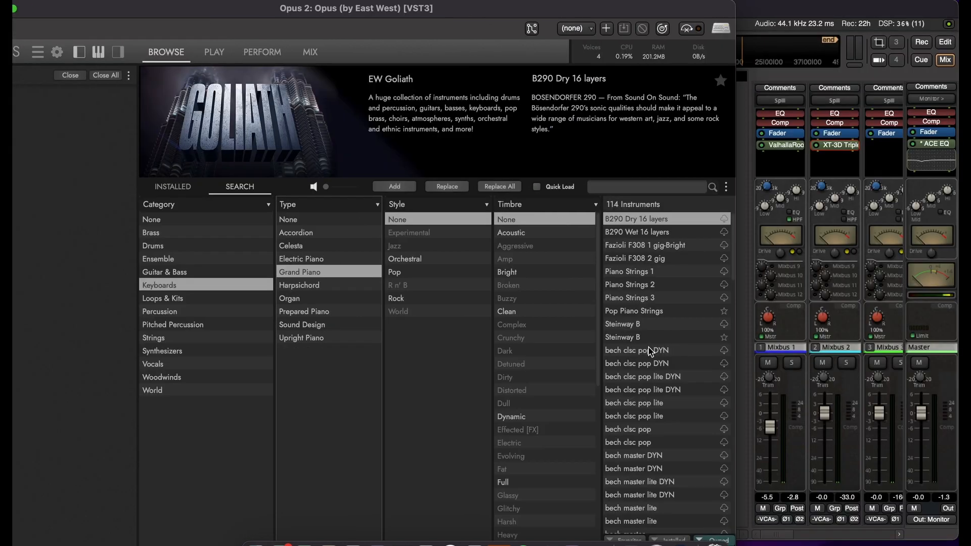
pyautogui.click(650, 338)
pyautogui.moveTo(169, 12); pyautogui.dragTo(355, 13)
pyautogui.click(173, 9)
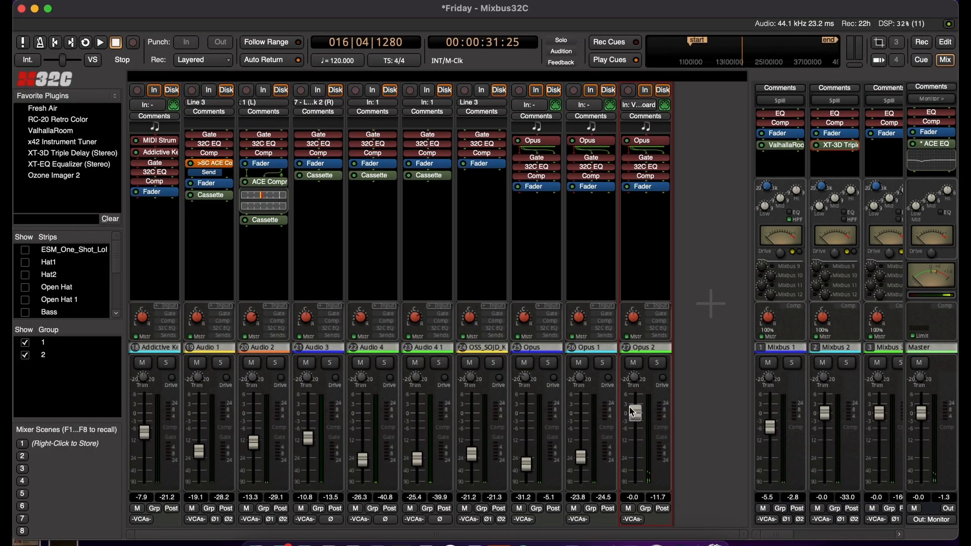
pyautogui.click(661, 335)
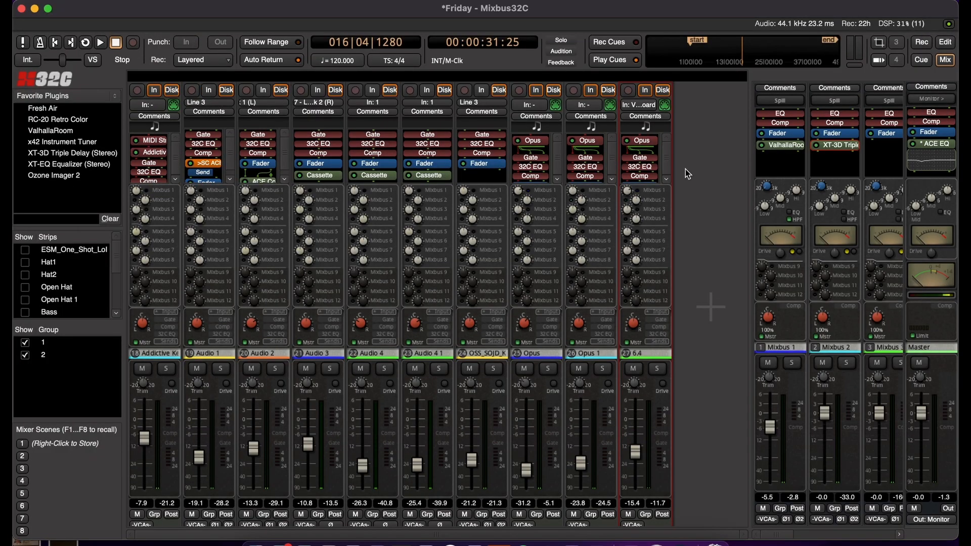
# Copy an Addictive Keys region onto the Opus 2 track at bar 17 and place the playhead there
pyautogui.hotkey('alt', 'm')
pyautogui.scroll(4, 367, 208)
pyautogui.click(120, 452)
pyautogui.click(432, 501)
pyautogui.moveTo(450, 504); pyautogui.dragTo(355, 505)
pyautogui.click(342, 133)
# Play the section from bar 17 to hear the Opus 2 piano part with the other tracks
pyautogui.press('=')
pyautogui.press('=')
pyautogui.press('space')
pyautogui.scroll(-3, 631, 466)
pyautogui.press('space')
# Adjust the Opus 2 channel's EQ frequency to 3.4 kHz and lower its fader to -27.2 dB while auditioning the mix
pyautogui.moveTo(626, 462); pyautogui.dragTo(628, 461)
pyautogui.hotkey('alt', 'm')
pyautogui.click(661, 334)
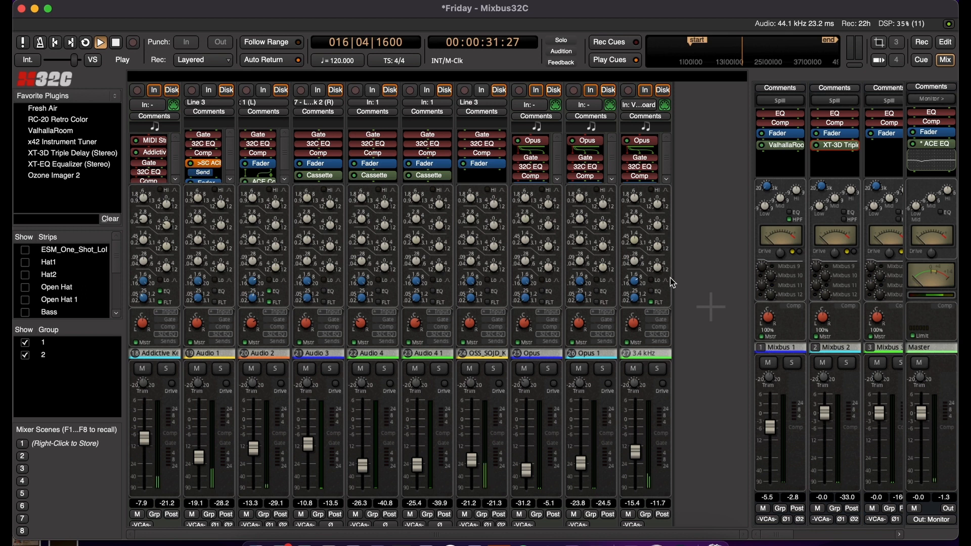
pyautogui.press('space')
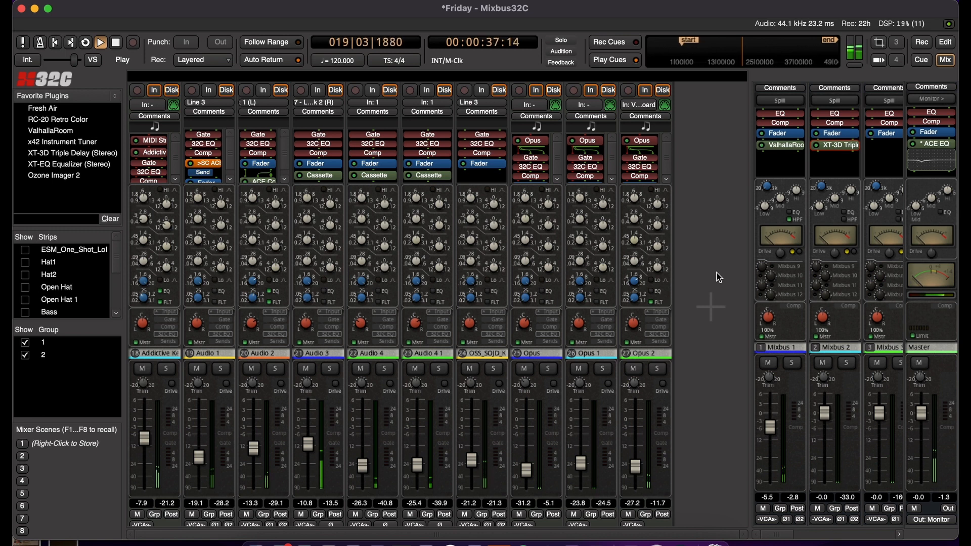
pyautogui.press('space')
# Check the Steinway B instrument loaded in the Opus 2 plugin and close the plugin window
pyautogui.doubleClick(651, 139)
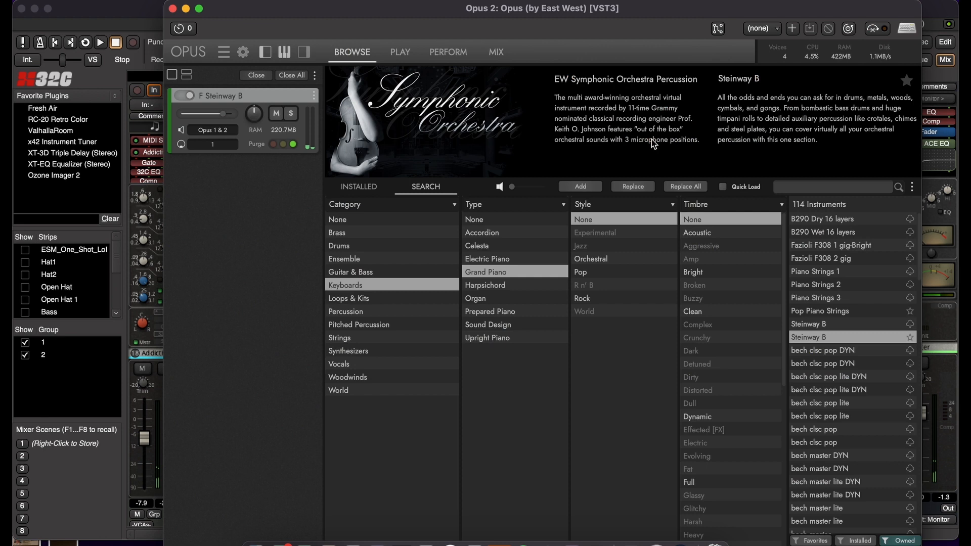
pyautogui.scroll(-4, 859, 337)
pyautogui.click(172, 8)
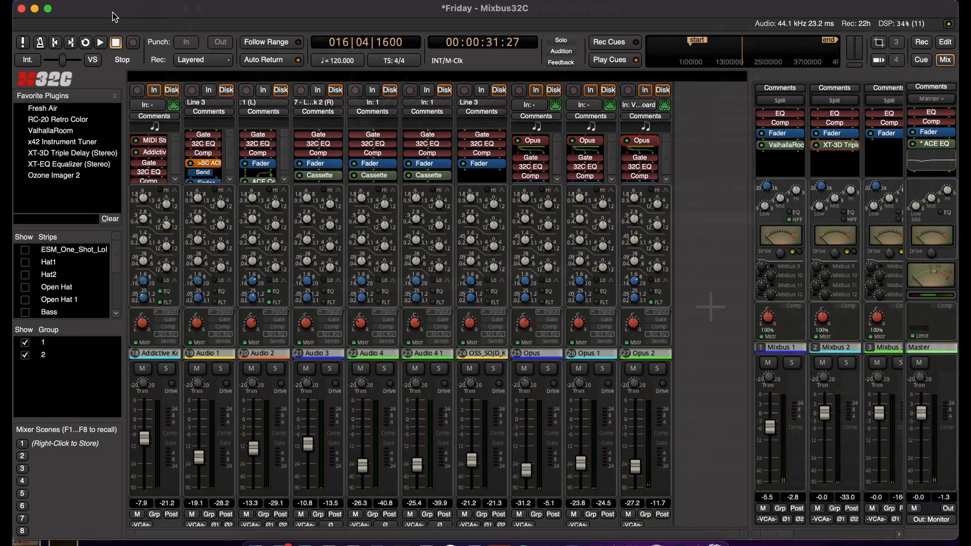
# Return to the editor and play the arrangement from bar 17 with the Opus 2 piano mixed in
pyautogui.hotkey('alt', 'm')
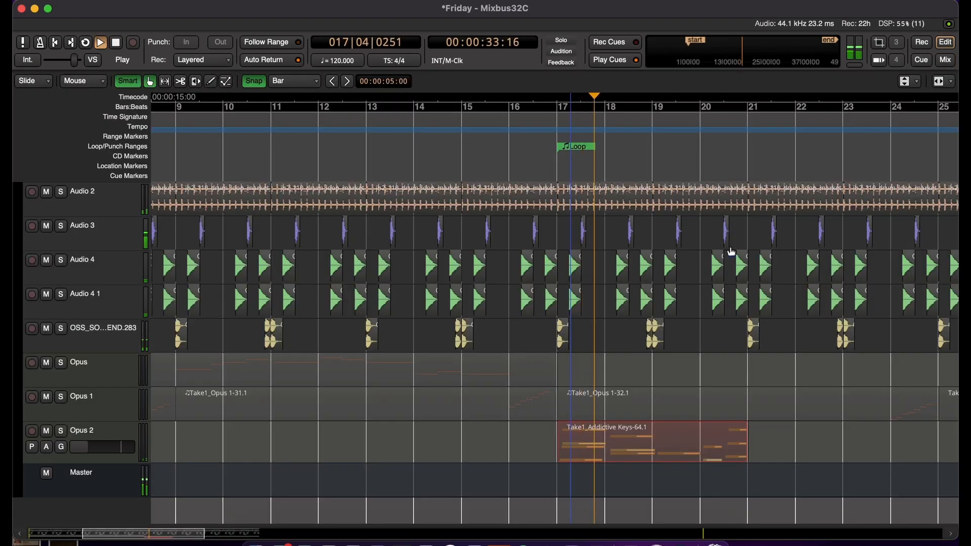
pyautogui.press('-')
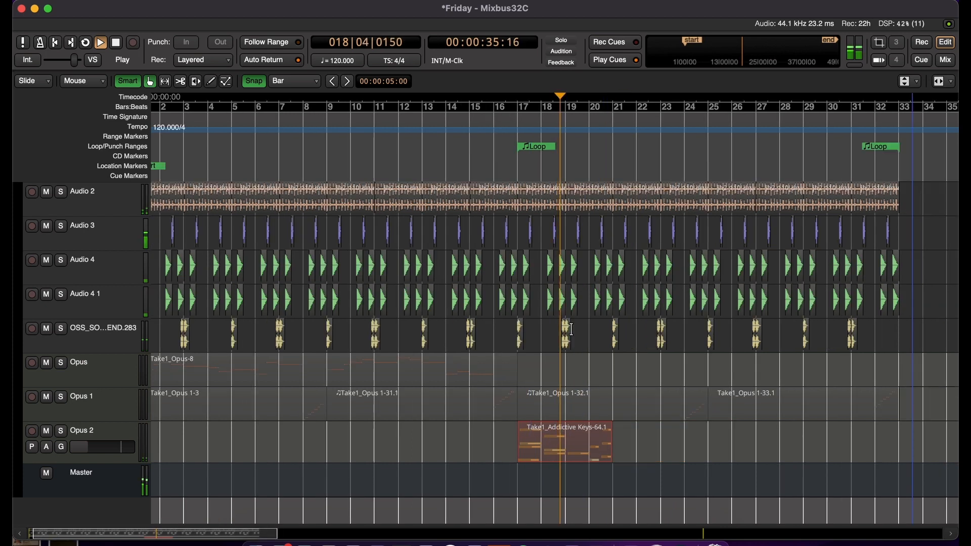
pyautogui.press('XF86AudioRaiseVolume')
pyautogui.press('space')
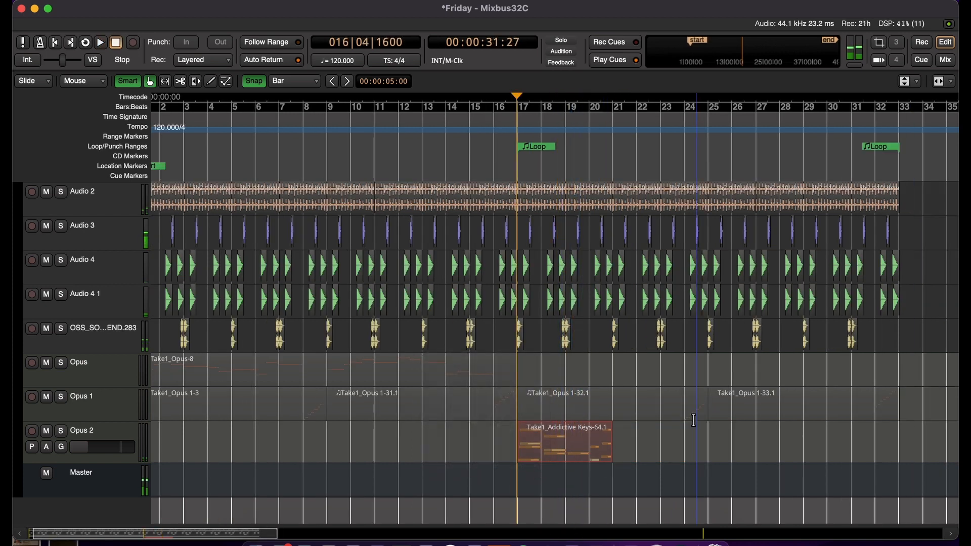
# Play from bar 17 while duplicating the Opus 2 piano region until it fills bars 17 to 33
pyautogui.press('space')
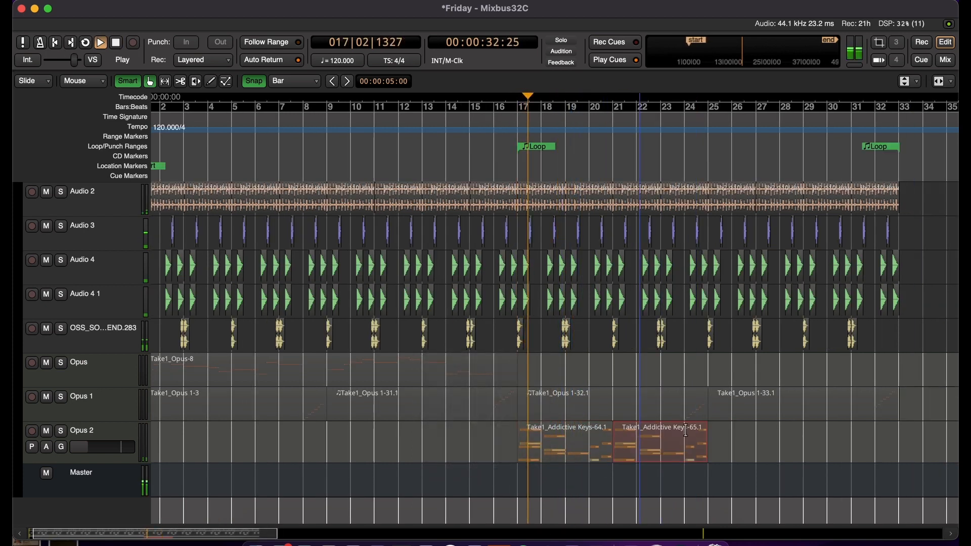
pyautogui.hotkey('alt', 'd')
pyautogui.hotkey('alt', 'd')
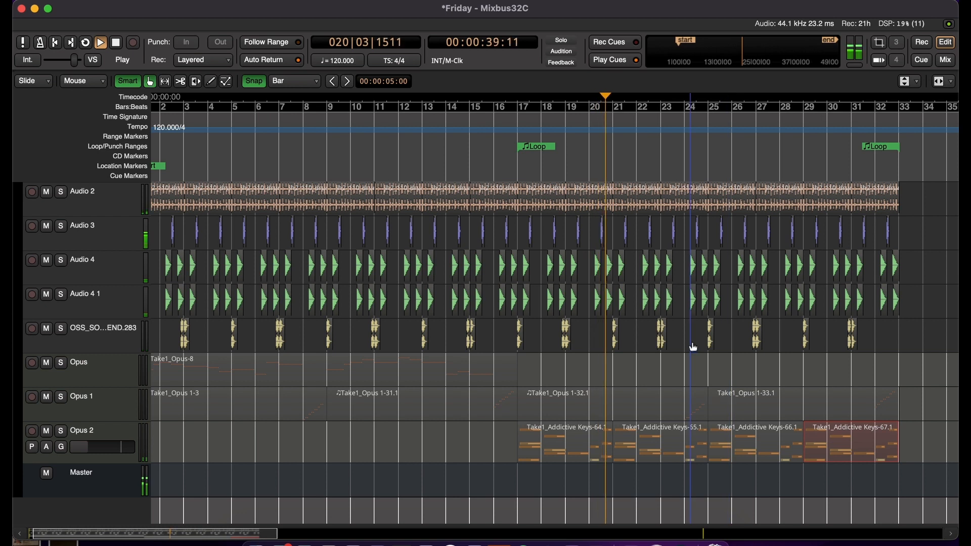
# Delete the two Opus 1 regions that lie between bars 17 and 33
pyautogui.scroll(2, 694, 348)
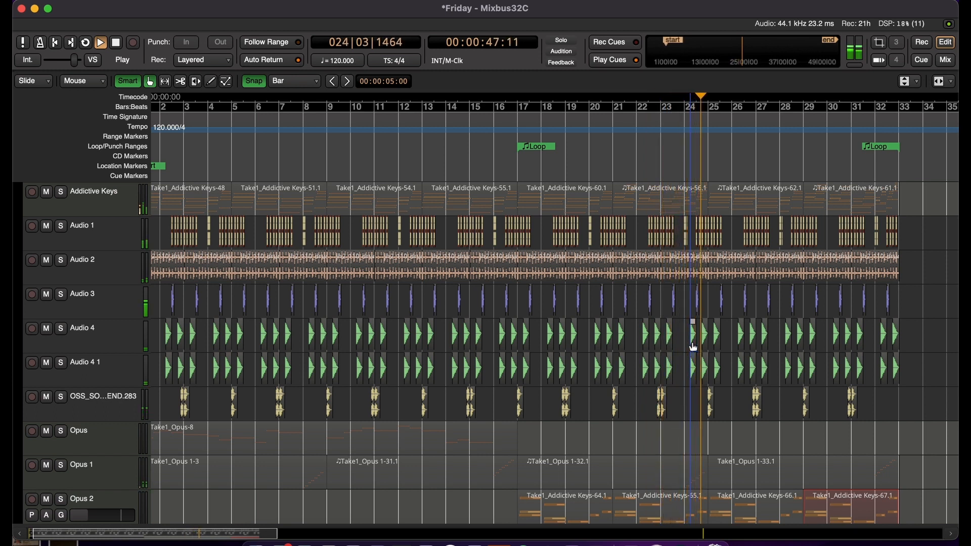
pyautogui.click(681, 484)
pyautogui.keyDown('shift'); pyautogui.click(736, 483); pyautogui.keyUp('shift')
pyautogui.press('Delete')
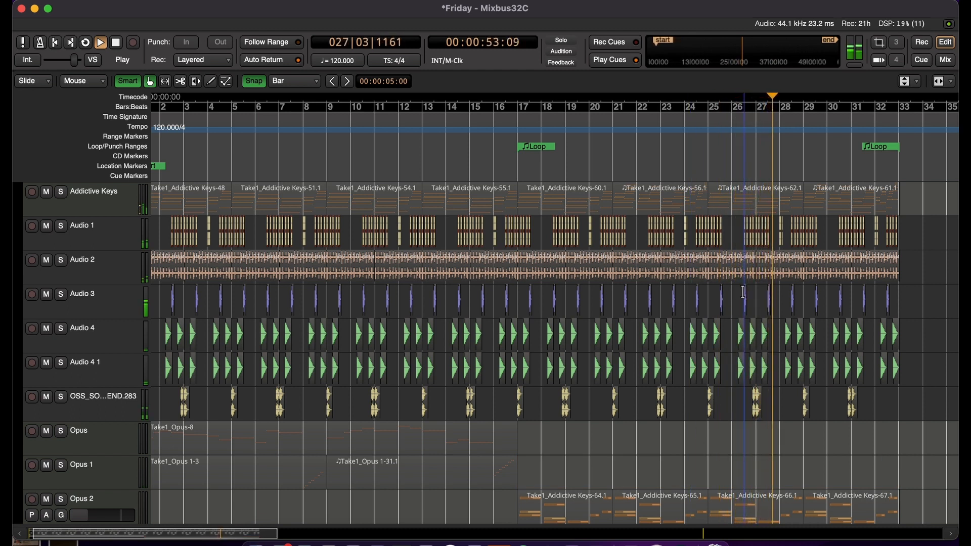
# Audition Opus 2 in solo in the mixer, unsolo it and set the faders to -23.8 dB for Opus 2 and -9.0 dB for Addictive Keys
pyautogui.hotkey('alt', 'm')
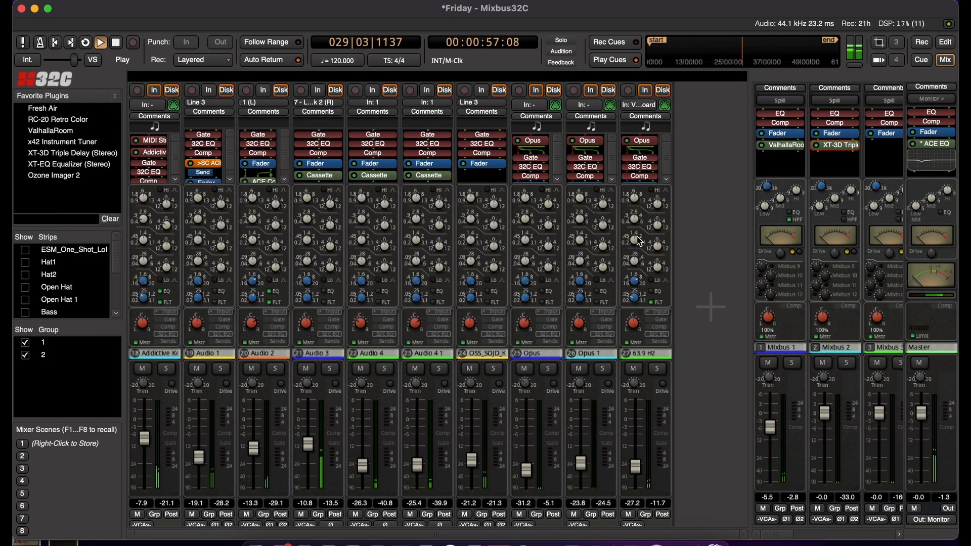
pyautogui.click(658, 369)
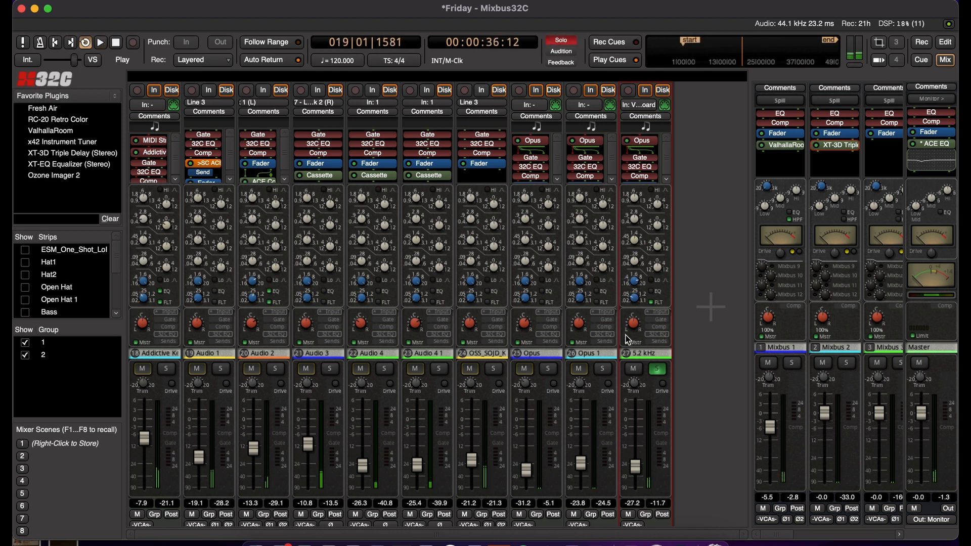
pyautogui.click(663, 371)
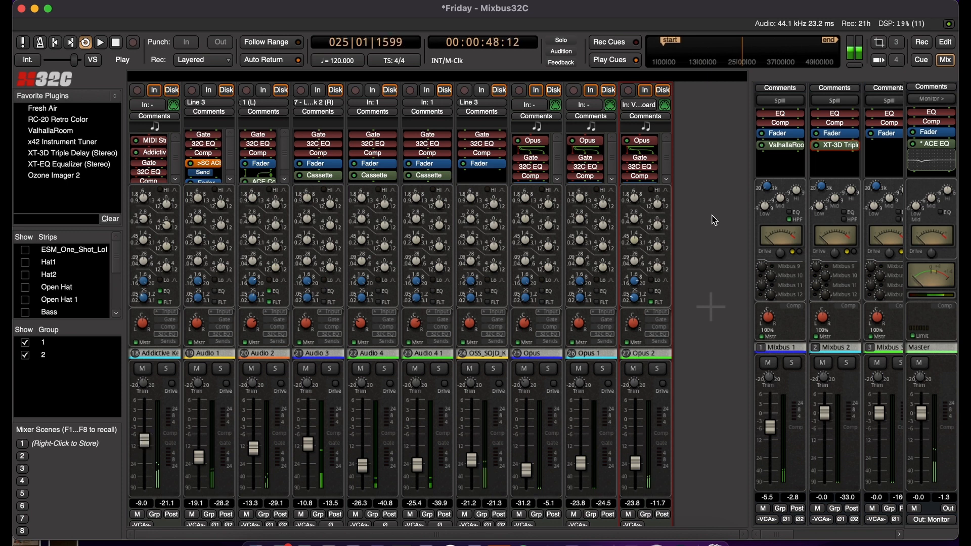
pyautogui.hotkey('alt', 'm')
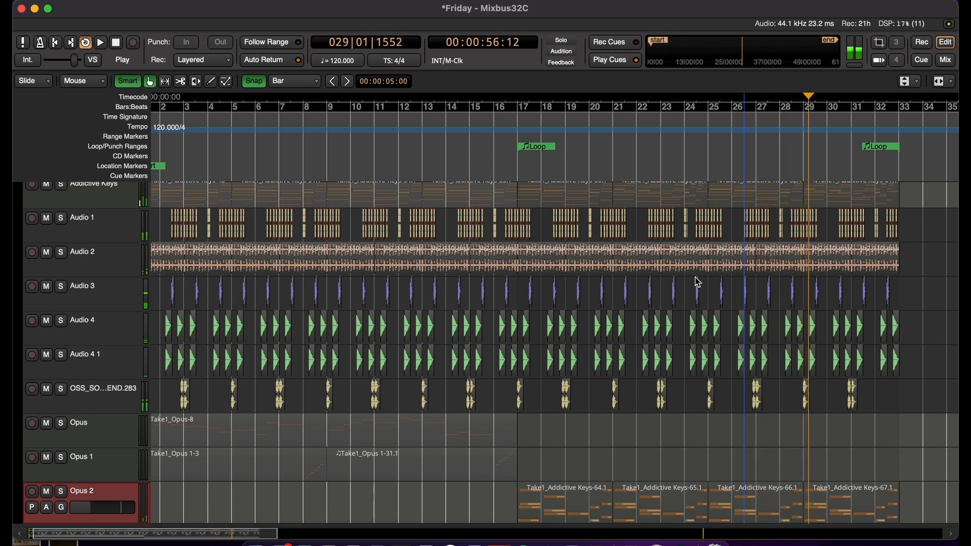
# Enlarge the Bass 1 track in the editor and play it soloed from the beginning of the song
pyautogui.press('space')
pyautogui.press('-')
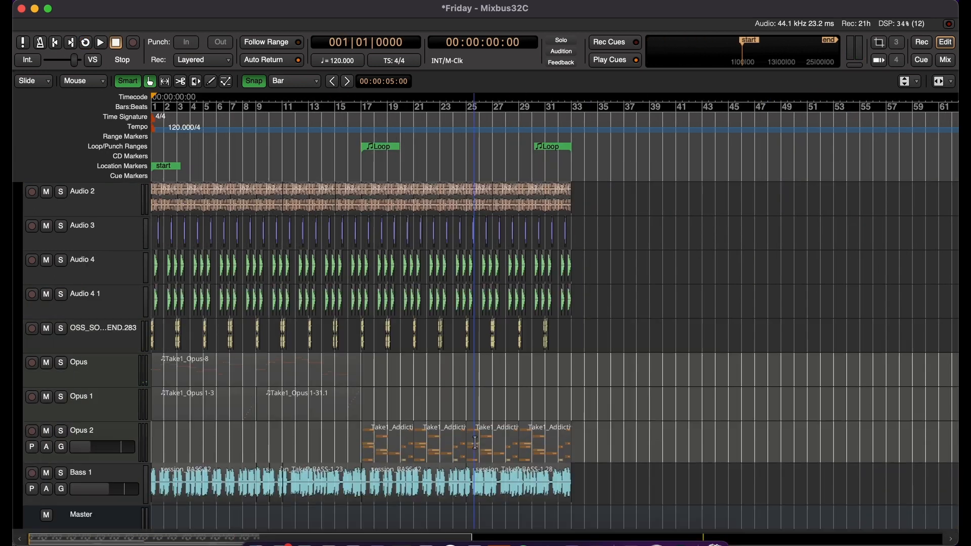
pyautogui.scroll(3, 475, 422)
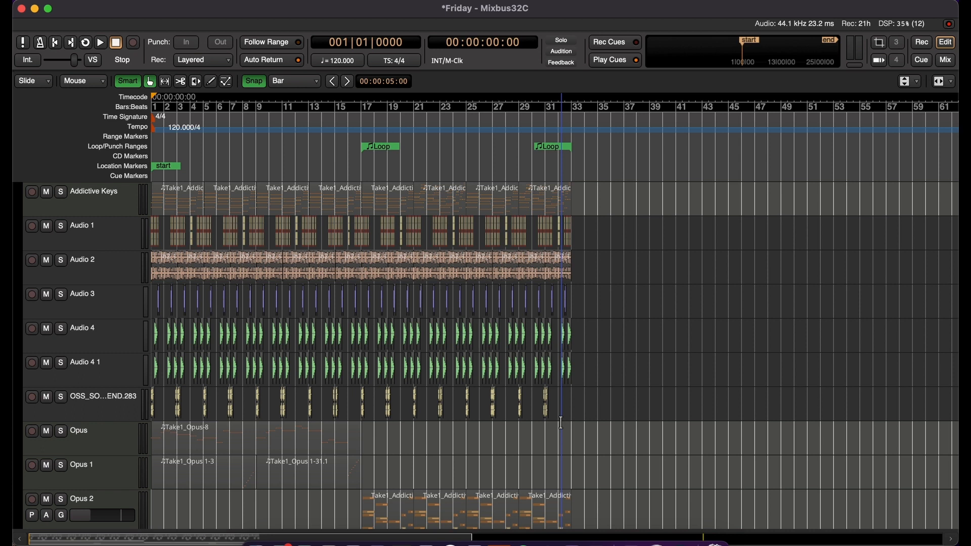
pyautogui.scroll(-5, 561, 423)
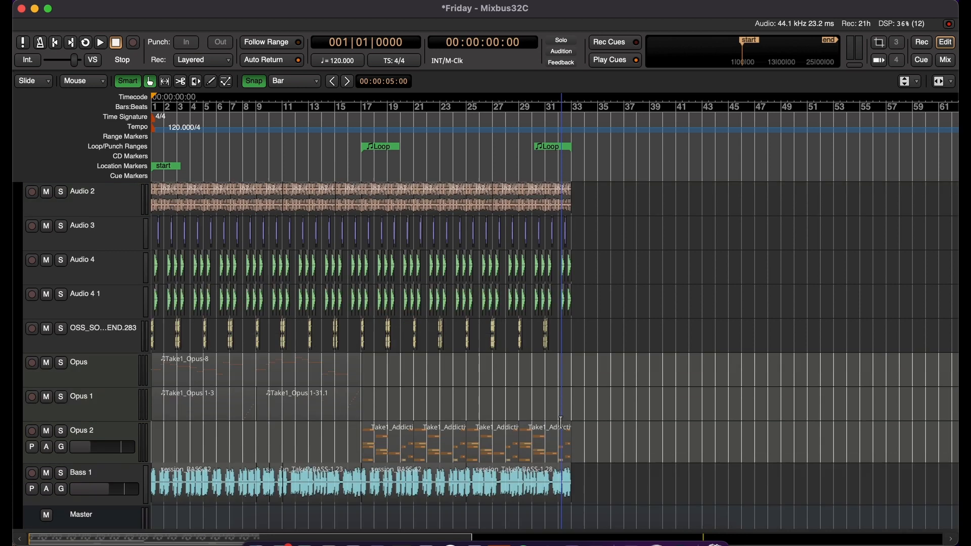
pyautogui.press('=')
pyautogui.press('=')
pyautogui.moveTo(121, 434); pyautogui.dragTo(122, 528)
pyautogui.press('space')
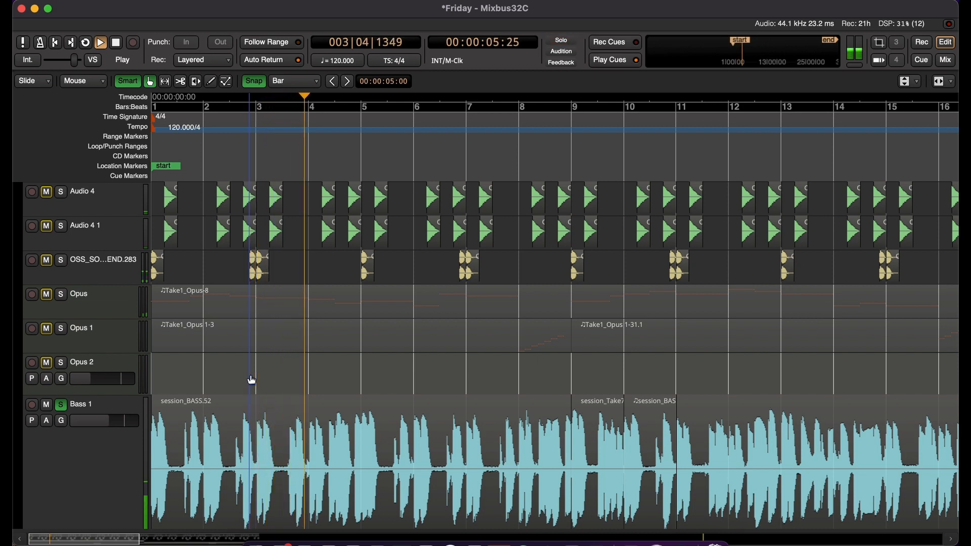
# Stop playback, examine the Bass 1 channel's EQ and filter settings in the mixer, and return to the editor
pyautogui.hotkey('alt', 'm')
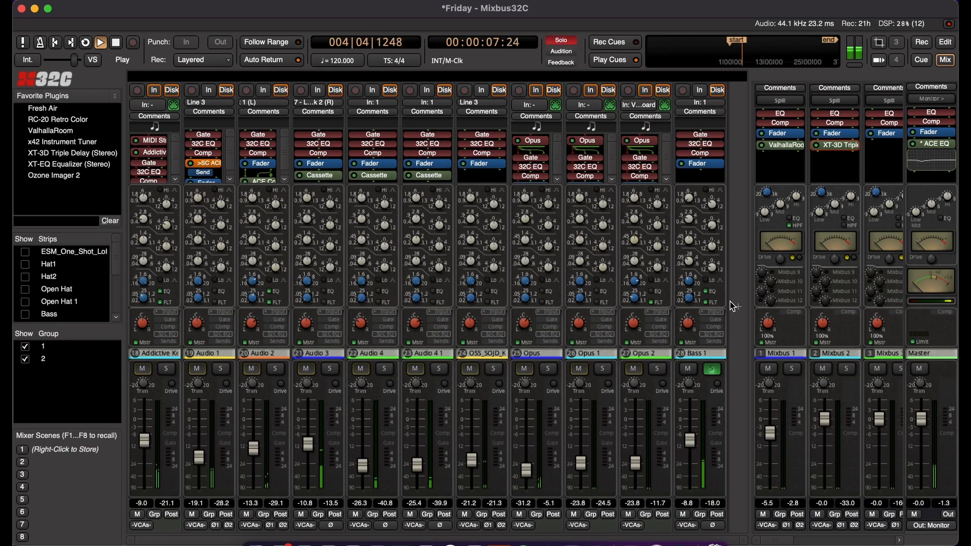
pyautogui.press('space')
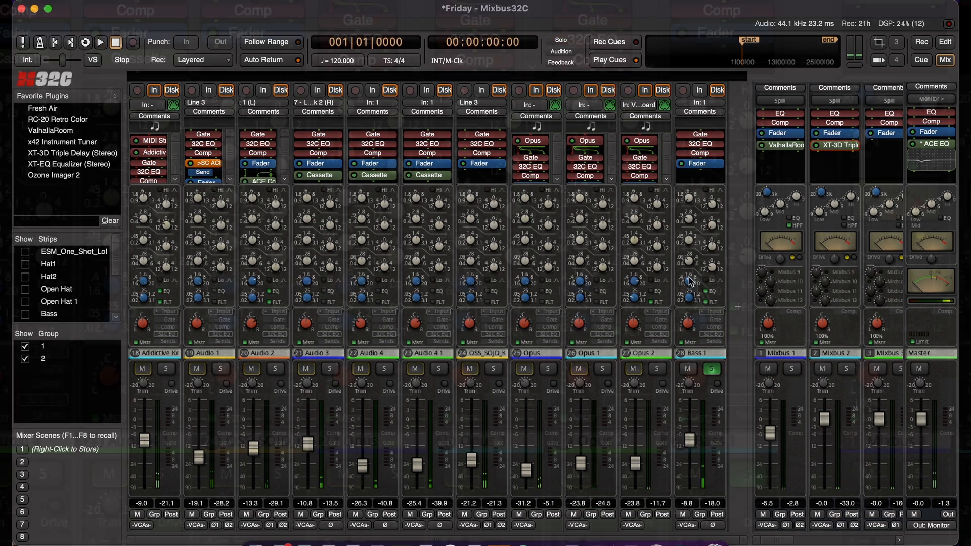
pyautogui.moveTo(689, 260)
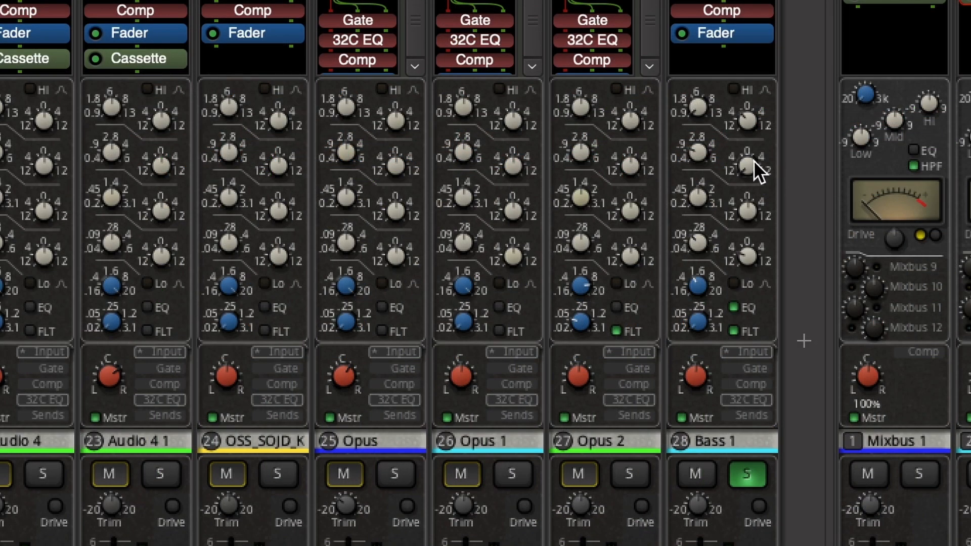
pyautogui.hotkey('alt', 'e')
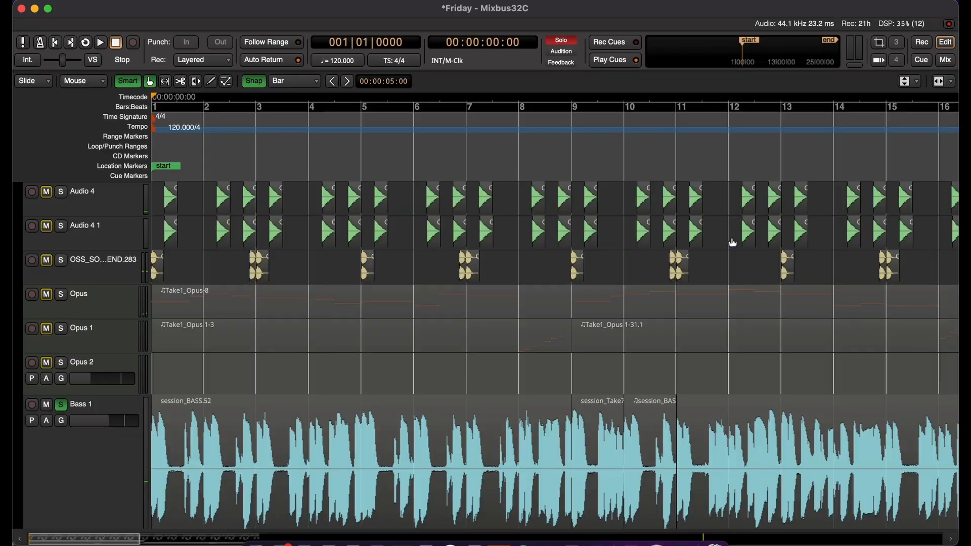
# Play the whole arrangement with Bass 1 unsoloed, loop the section from bar 17 while reviewing the tracks, and stop playback
pyautogui.press('-')
pyautogui.press('-')
pyautogui.press('-')
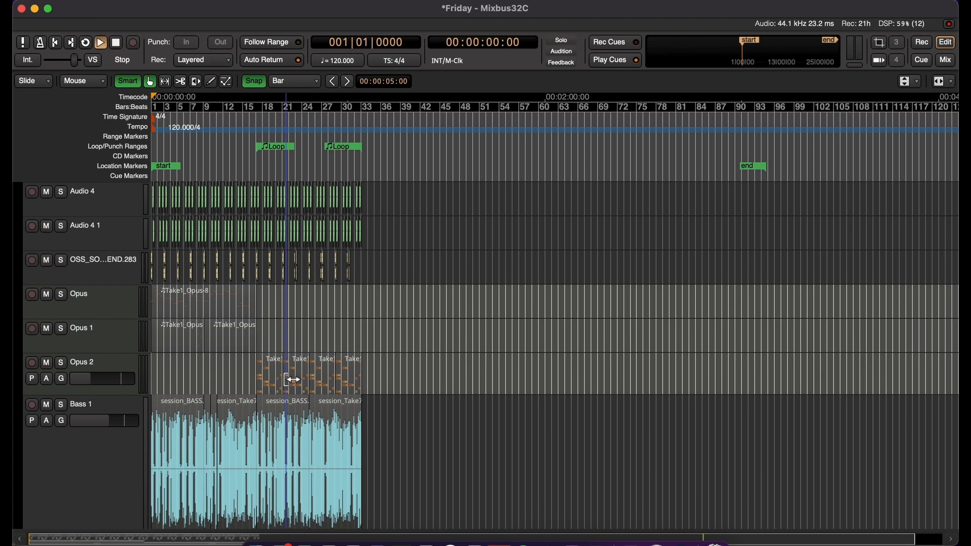
pyautogui.press('space')
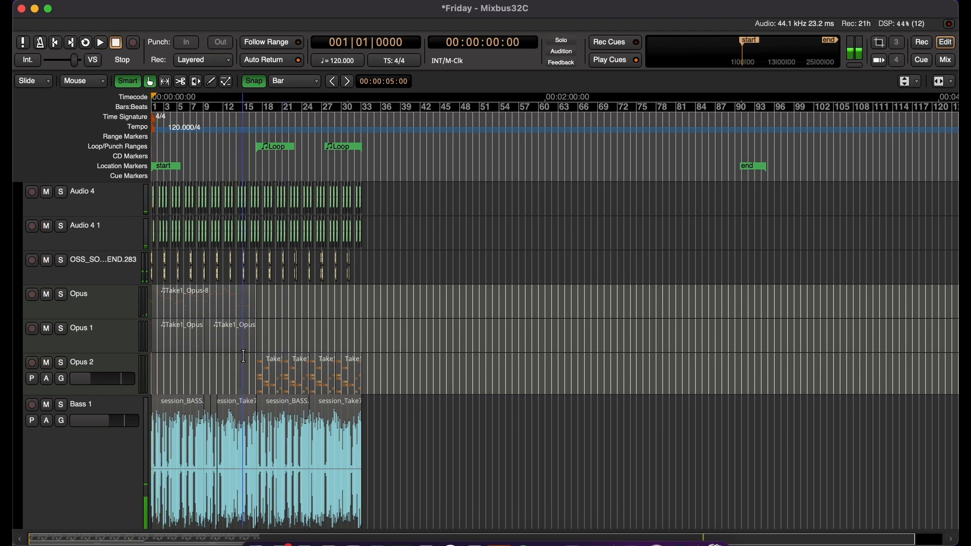
pyautogui.press('l')
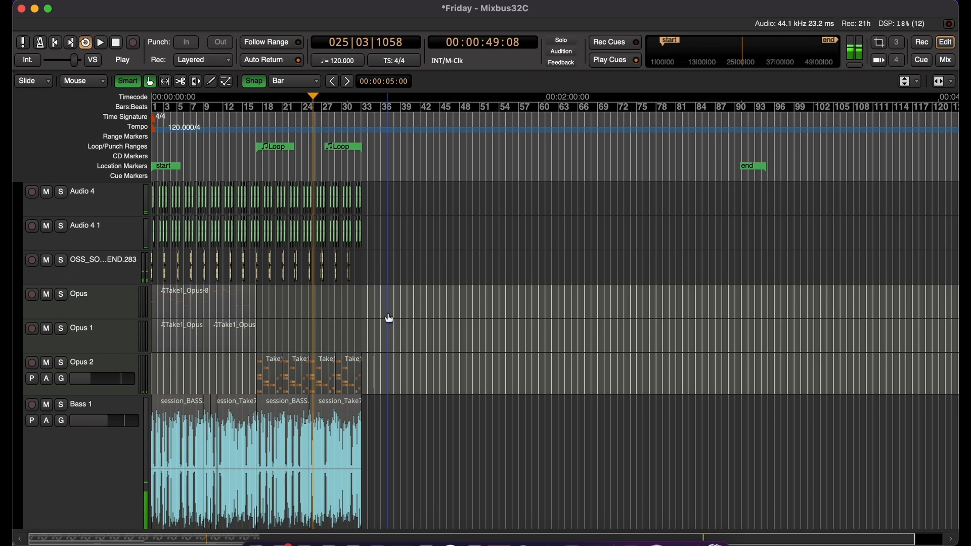
pyautogui.scroll(5, 389, 318)
pyautogui.scroll(-6, 373, 325)
pyautogui.scroll(6, 373, 325)
pyautogui.press('space')
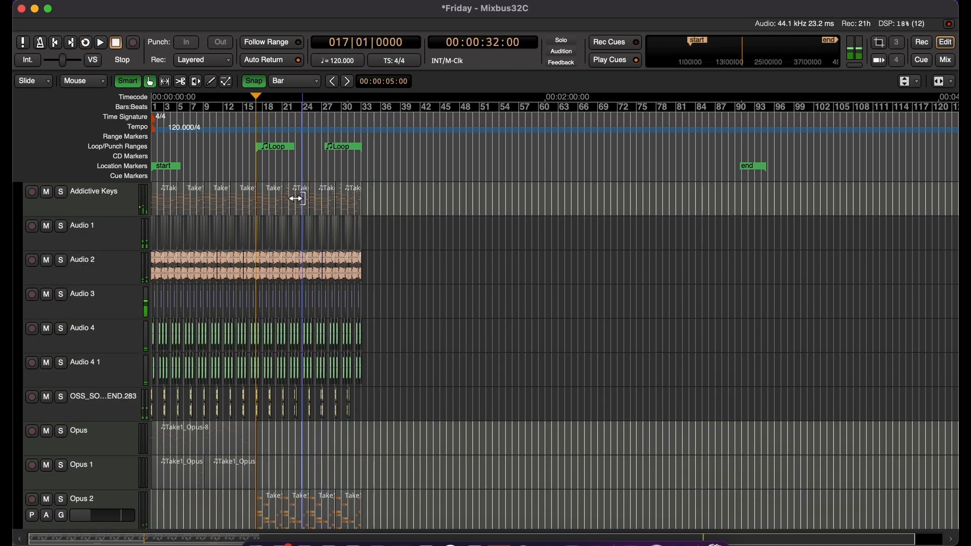
# Delete the extra short chord notes on the second and fourth beats of bar 24 in the Addictive Keys part
pyautogui.press('z')
pyautogui.press('-')
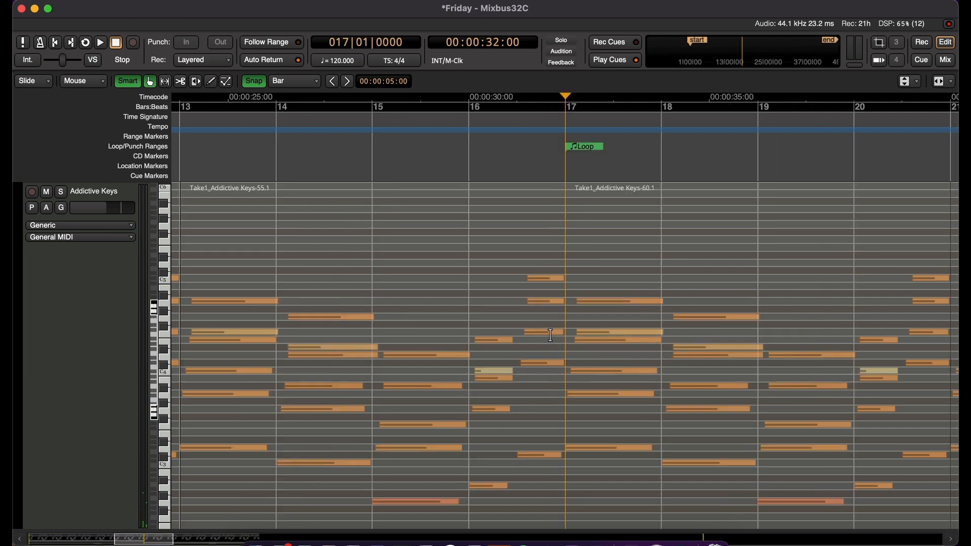
pyautogui.hscroll(10, 635, 363)
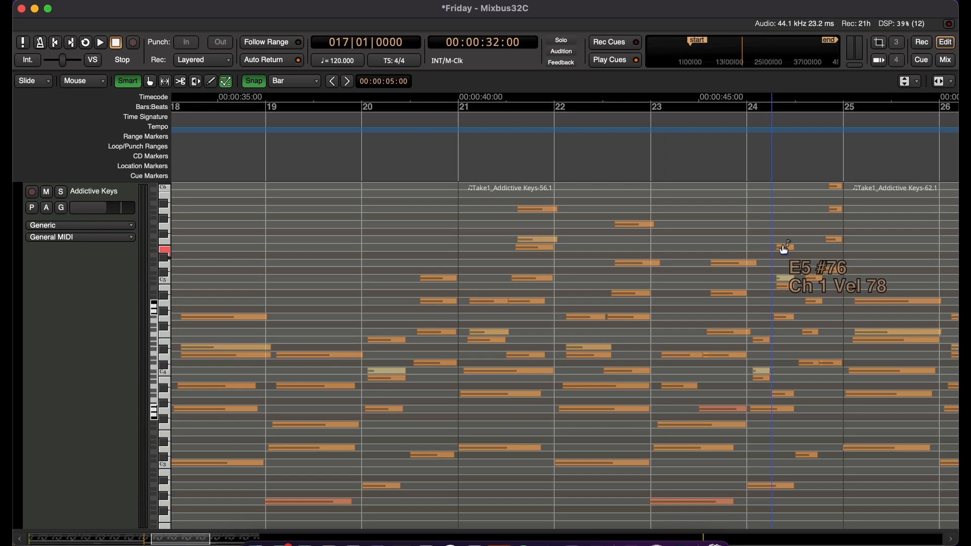
pyautogui.moveTo(782, 239); pyautogui.dragTo(782, 454)
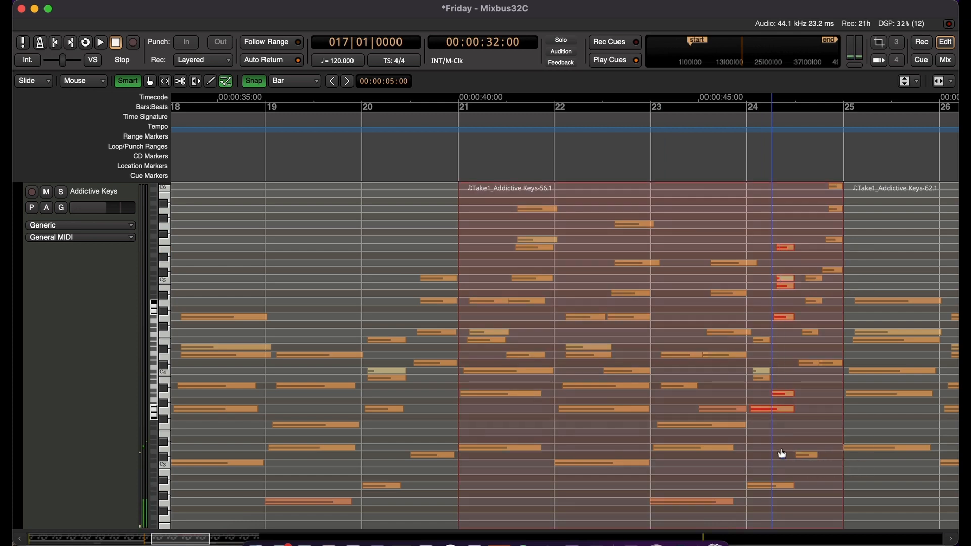
pyautogui.keyDown('super'); pyautogui.click(787, 408); pyautogui.keyUp('super')
pyautogui.press('Delete')
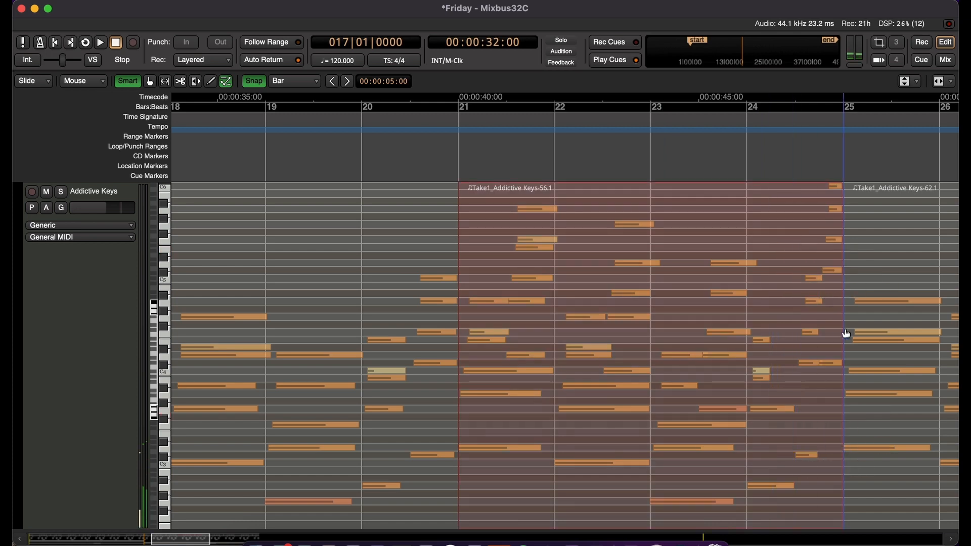
pyautogui.moveTo(841, 324); pyautogui.dragTo(838, 171)
pyautogui.press('Delete')
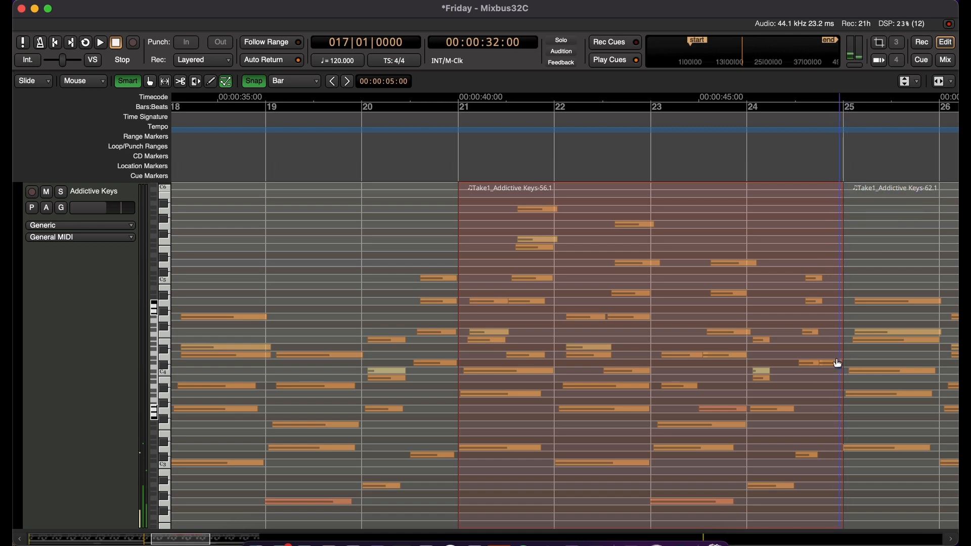
# Lengthen the remaining short chord notes in bar 24 to fill the removed beats and play the result from bar 23
pyautogui.moveTo(765, 395); pyautogui.dragTo(763, 284)
pyautogui.moveTo(769, 341); pyautogui.dragTo(796, 343)
pyautogui.moveTo(813, 472); pyautogui.dragTo(812, 240)
pyautogui.moveTo(824, 290); pyautogui.dragTo(842, 285)
pyautogui.click(652, 122)
pyautogui.press('space')
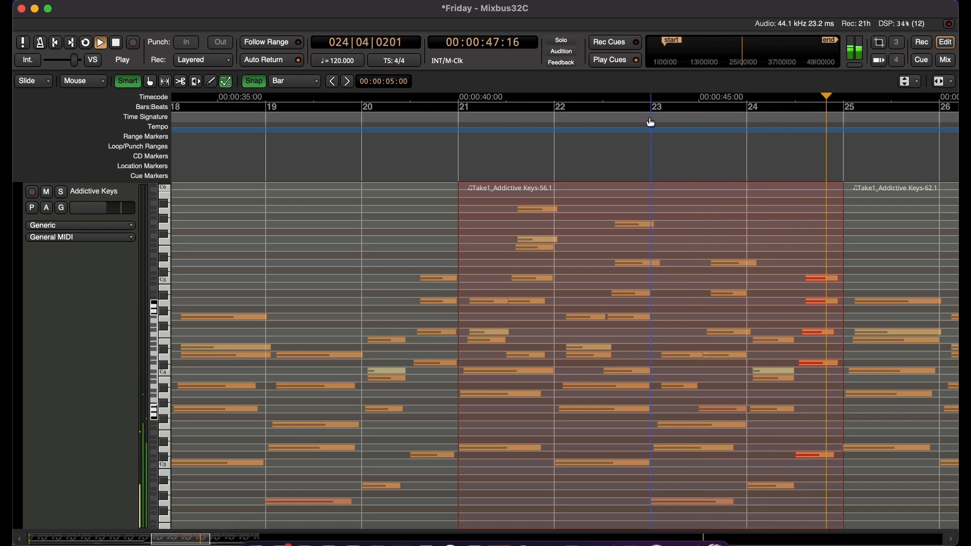
pyautogui.press('space')
# Replace the Addictive Keys regions in bars 25 to 33 with copies of the regions from bars 17 to 25
pyautogui.press('-')
pyautogui.press('-')
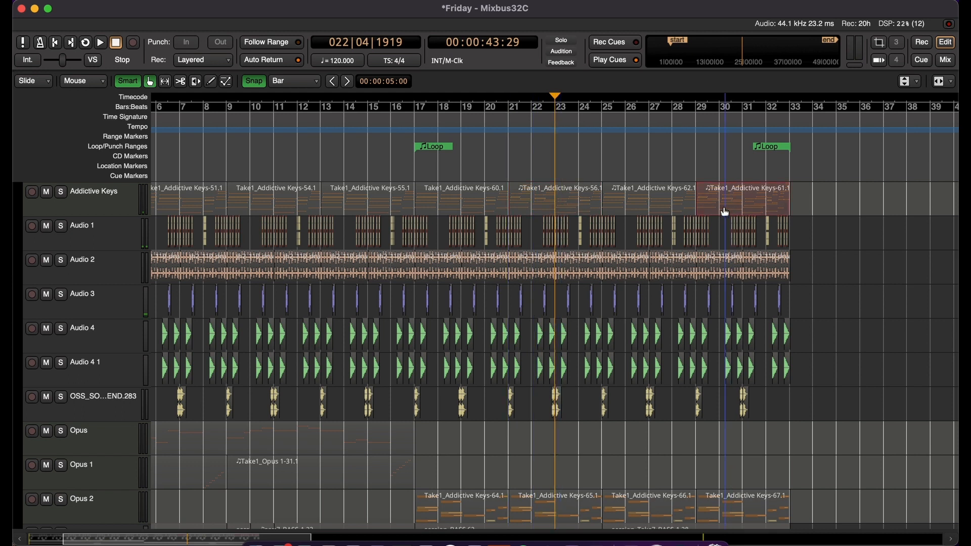
pyautogui.moveTo(465, 212); pyautogui.dragTo(647, 218)
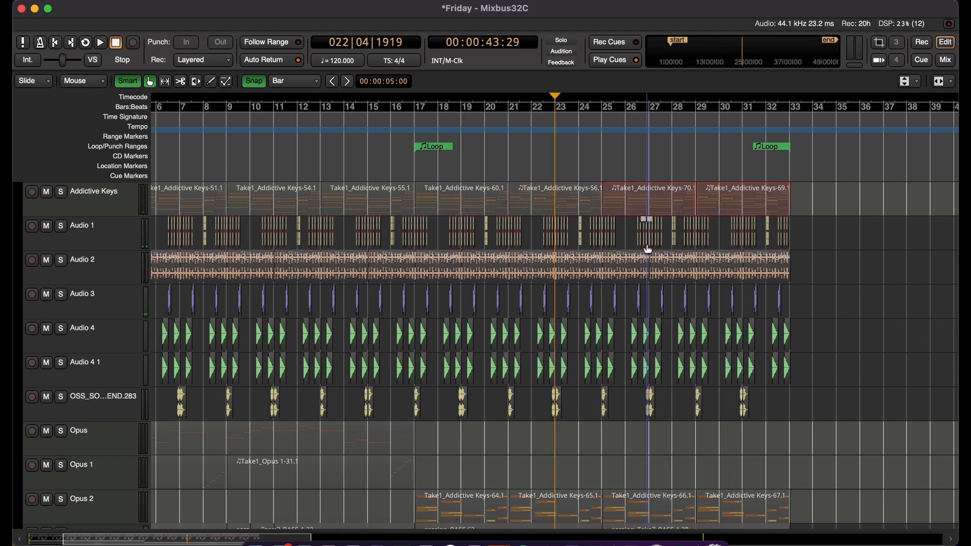
# Select every region on all tracks and move the whole arrangement two bars later so it starts at bar 3
pyautogui.press('Home')
pyautogui.press('-')
pyautogui.scroll(-5, 526, 392)
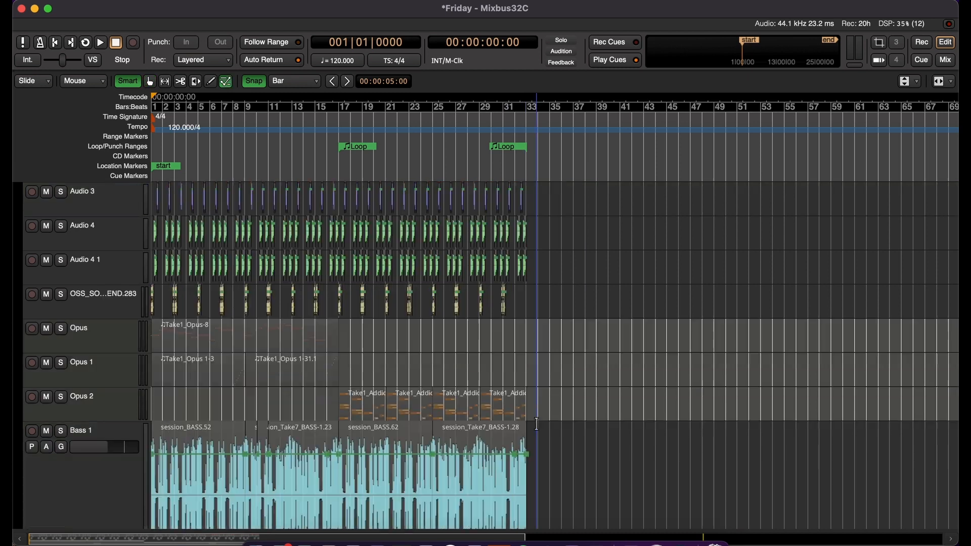
pyautogui.press('e')
pyautogui.moveTo(541, 463); pyautogui.dragTo(128, 21)
pyautogui.press('=')
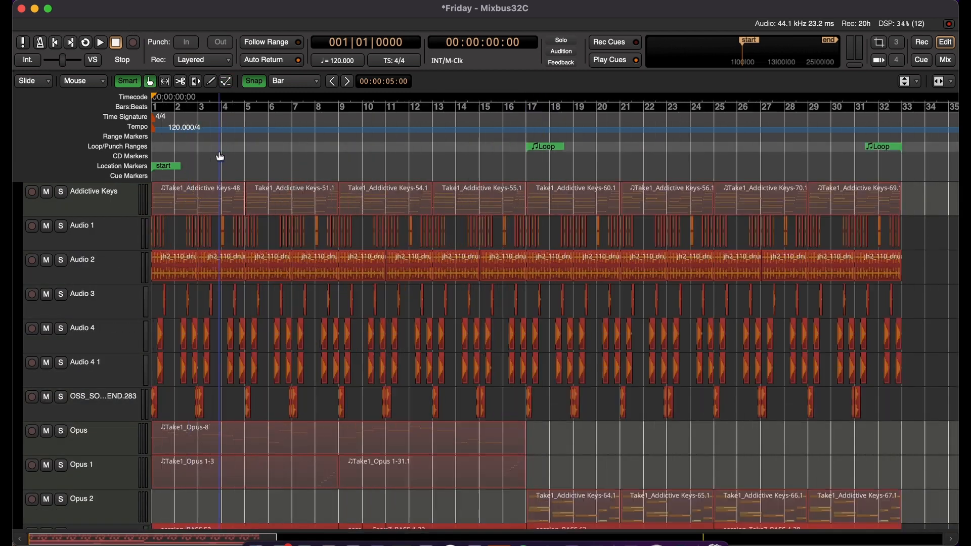
pyautogui.press('=')
pyautogui.press('space')
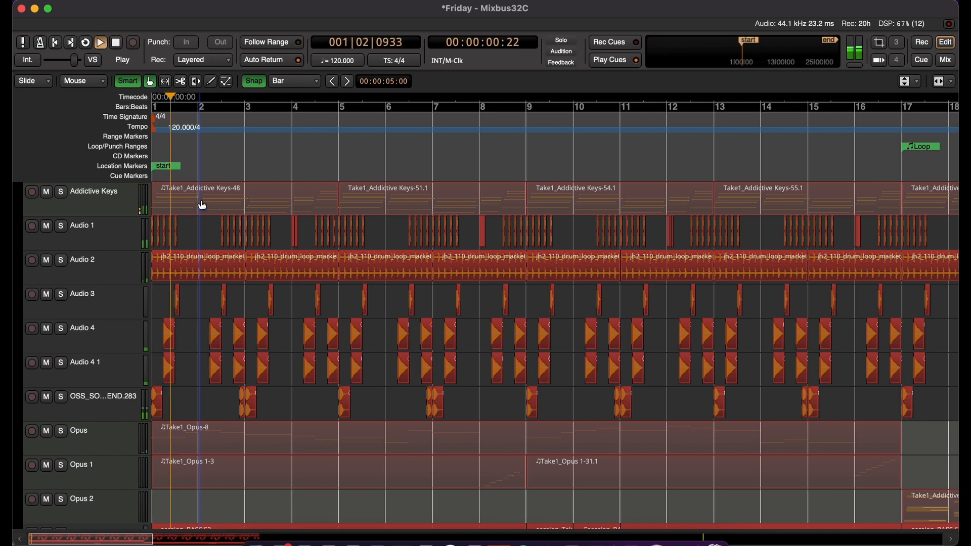
pyautogui.moveTo(203, 204); pyautogui.dragTo(287, 212)
pyautogui.click(246, 104)
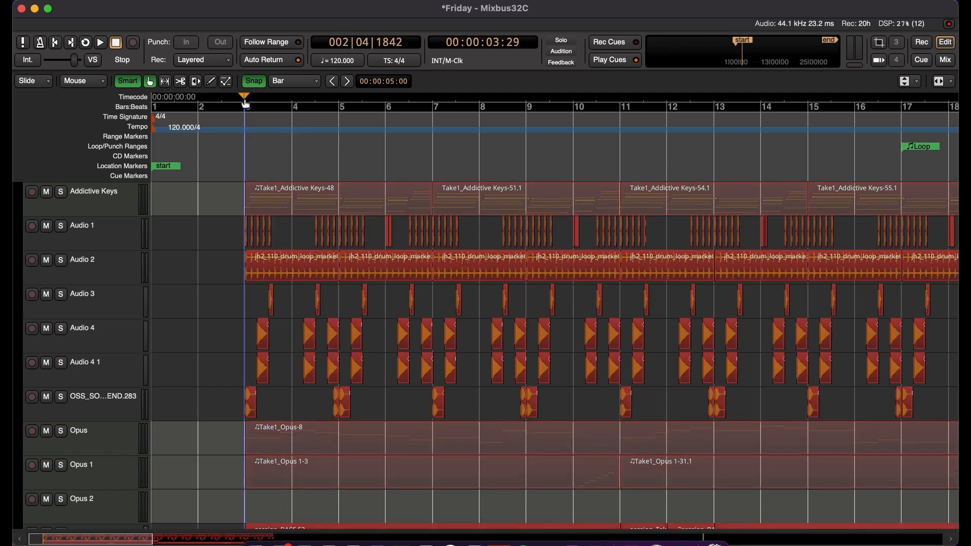
# Zoom in to align the moved regions precisely with the bar 3 line, deselect them and check the Bass 1 start
pyautogui.press('=')
pyautogui.press('=')
pyautogui.press('=')
pyautogui.press('=')
pyautogui.press('=')
pyautogui.moveTo(640, 207); pyautogui.dragTo(635, 206)
pyautogui.click(553, 351)
pyautogui.press('-')
pyautogui.press('-')
pyautogui.press('-')
pyautogui.scroll(-6, 555, 353)
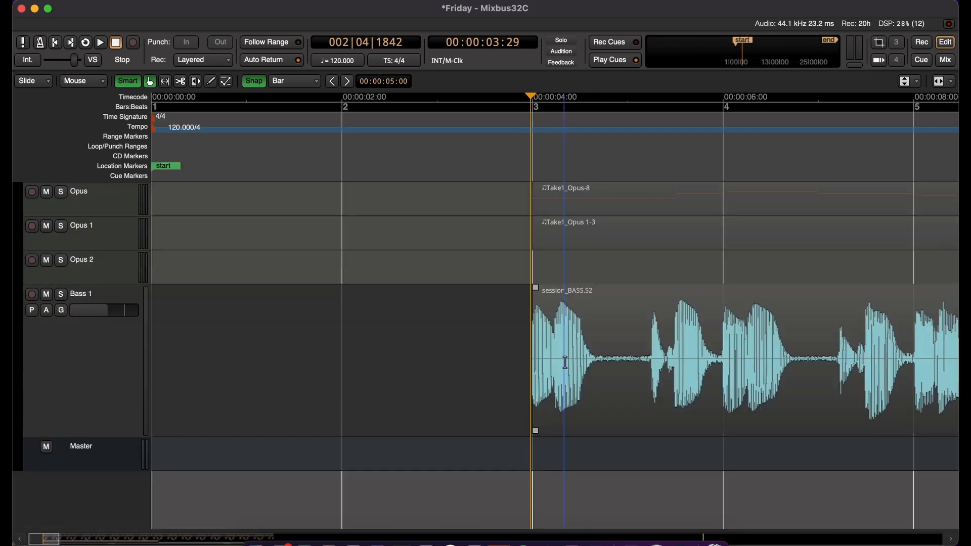
# Copy the range covering bar 3 on all tracks, paste it at bar 1 and play from the start
pyautogui.moveTo(717, 452); pyautogui.dragTo(531, 98)
pyautogui.moveTo(723, 233); pyautogui.dragTo(722, 233)
pyautogui.moveTo(532, 263); pyautogui.dragTo(533, 263)
pyautogui.press('Home')
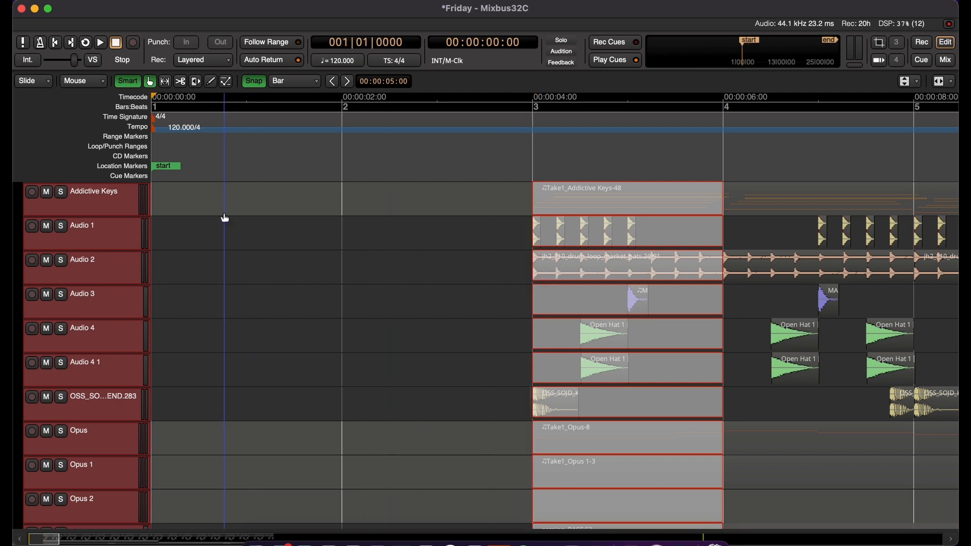
pyautogui.hotkey('ctrl', 'v')
pyautogui.press('space')
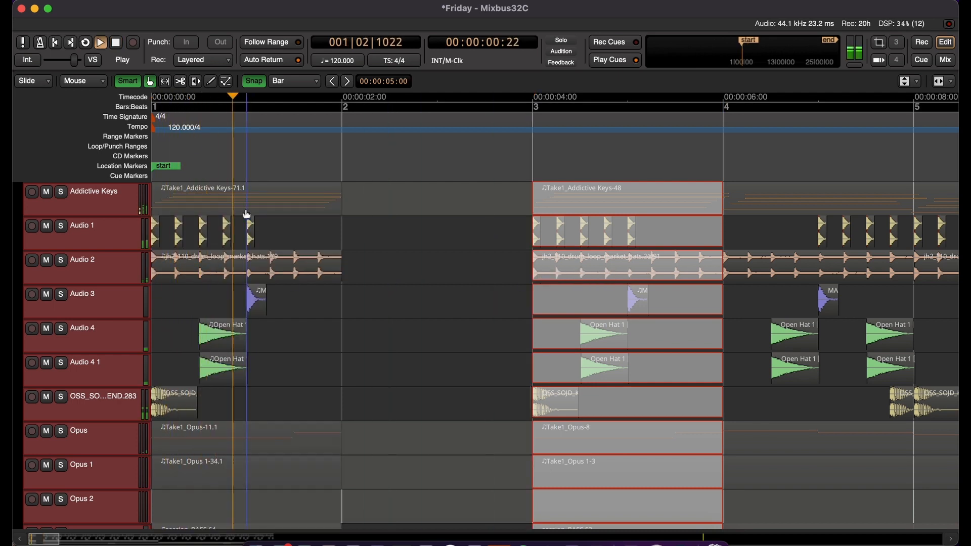
# Try trimming the ends of all bar 1 regions back together, play the start and undo the trim
pyautogui.press('space')
pyautogui.scroll(-4, 324, 404)
pyautogui.moveTo(359, 504); pyautogui.dragTo(167, 86)
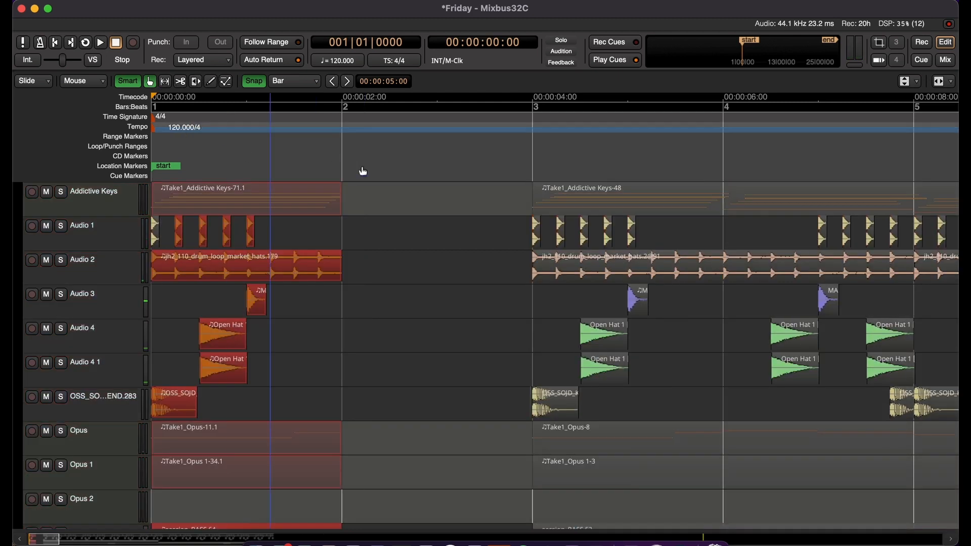
pyautogui.moveTo(332, 207); pyautogui.dragTo(249, 207)
pyautogui.press('space')
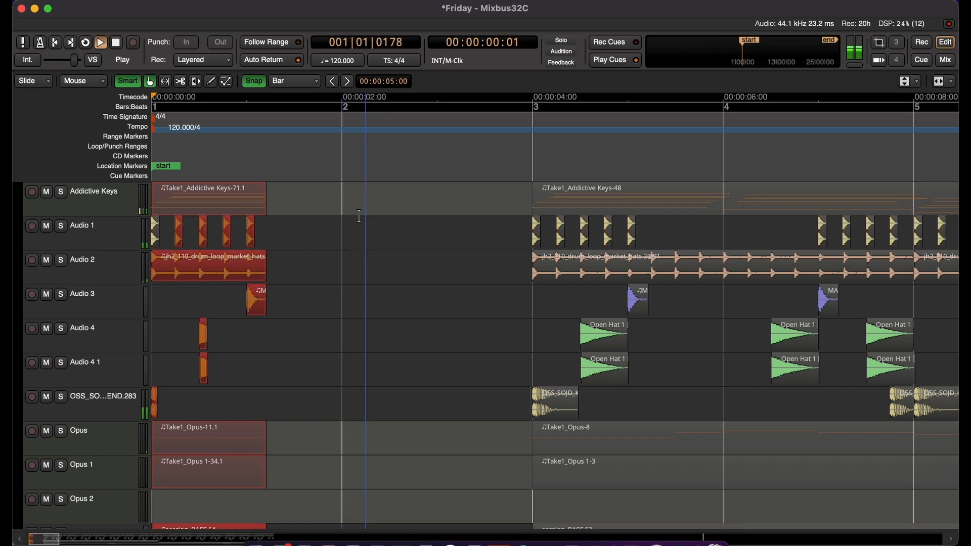
pyautogui.press('space')
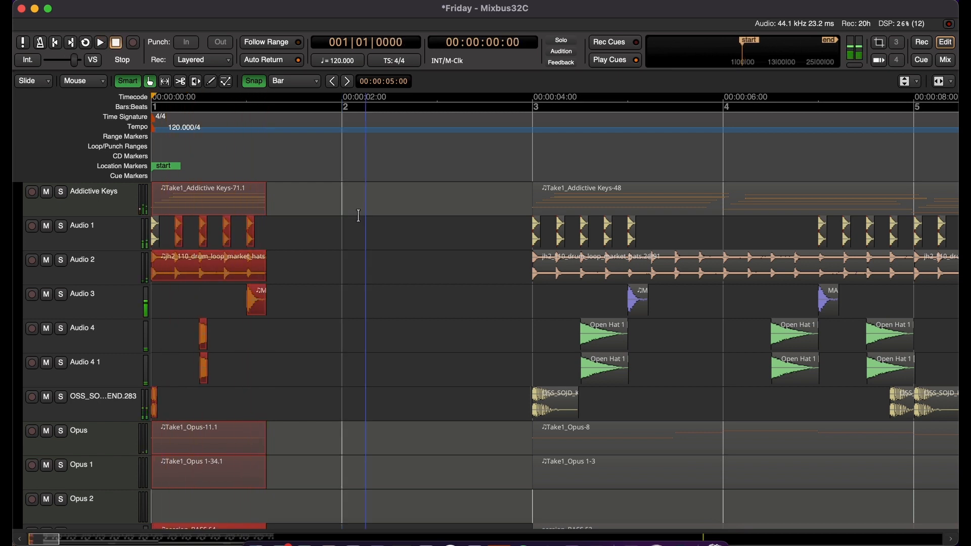
pyautogui.press('super+z')
# Deselect the regions and set the snap grid to 1/4 Note
pyautogui.click(392, 327)
pyautogui.press('-')
pyautogui.press('-')
pyautogui.press('-')
pyautogui.scroll(-4, 336, 375)
pyautogui.press('=')
pyautogui.press('=')
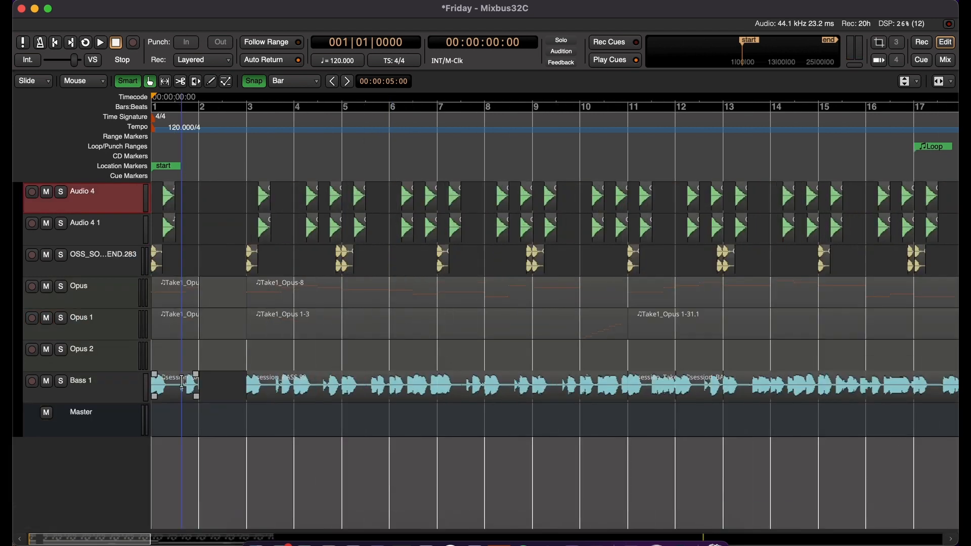
pyautogui.click(270, 77)
pyautogui.click(283, 90)
# Select the range covering the second half of bar 1 on all tracks and delete its contents
pyautogui.moveTo(248, 375); pyautogui.dragTo(198, 155)
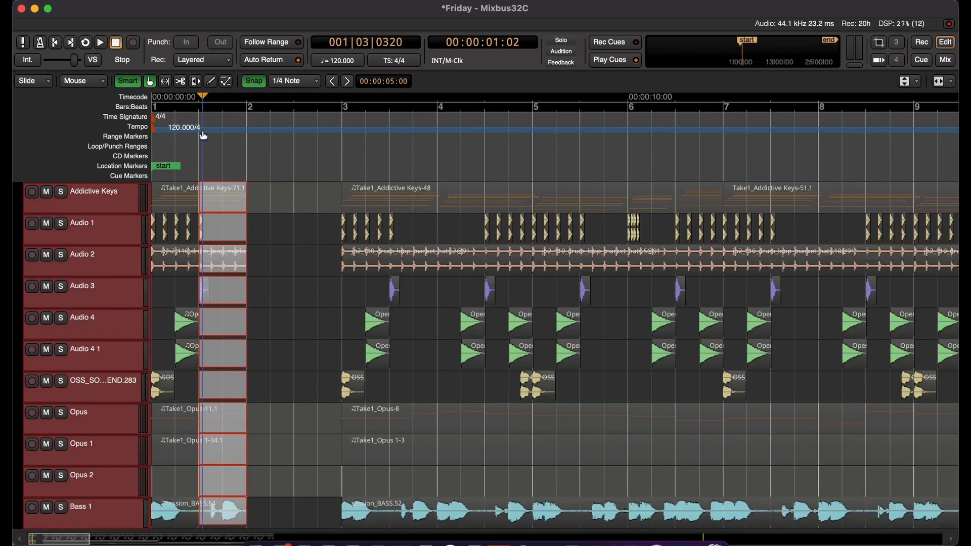
pyautogui.press('=')
pyautogui.press('=')
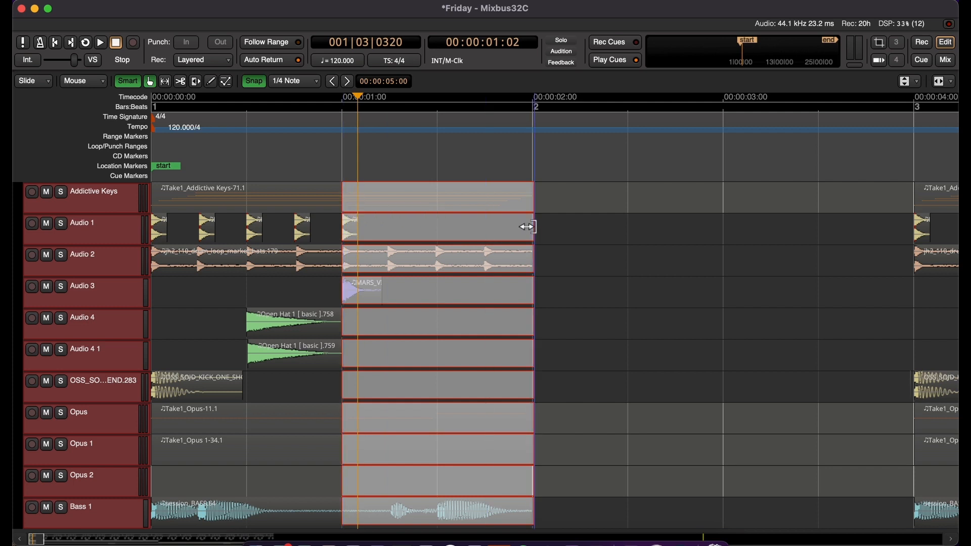
pyautogui.press('Delete')
# Duplicate the first-half regions of bar 1 on all tracks into the second half of the bar and play the start
pyautogui.scroll(-4, 438, 338)
pyautogui.moveTo(344, 394); pyautogui.dragTo(176, 121)
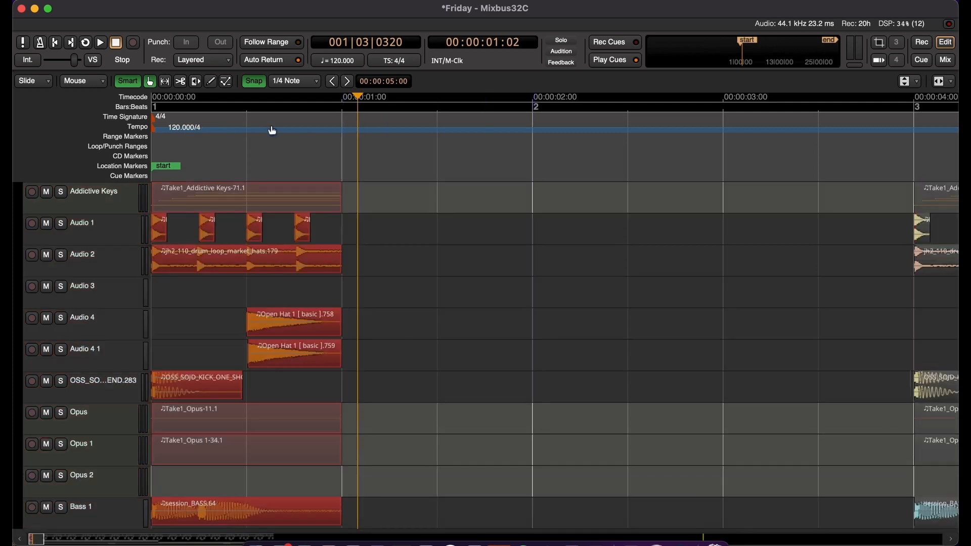
pyautogui.press('super+d')
pyautogui.press('space')
pyautogui.press('space')
pyautogui.press('space')
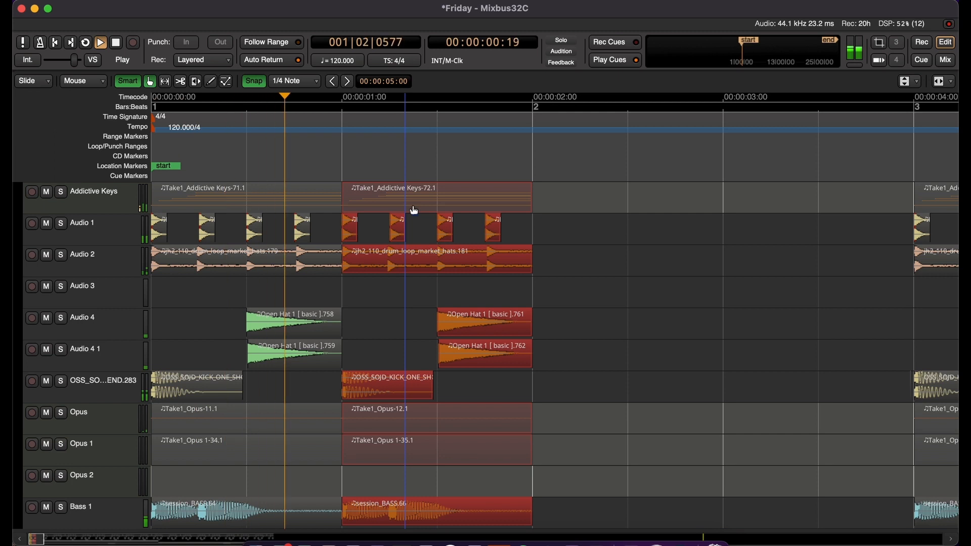
pyautogui.press('space')
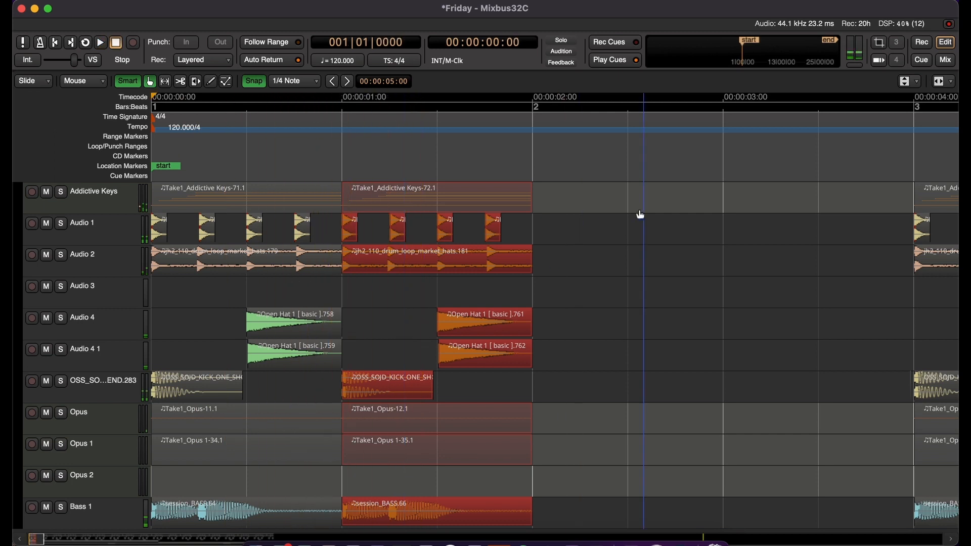
# Delete the two Opus regions in bar 1 and duplicate the second-half regions on the other tracks to the start of bar 2
pyautogui.moveTo(567, 424); pyautogui.dragTo(214, 420)
pyautogui.press('Delete')
pyautogui.moveTo(553, 520); pyautogui.dragTo(359, 201)
pyautogui.hotkey('alt', 'd')
# Cut the copied bar 2 regions down to one beat, duplicate them three times to fill the bar and play the intro
pyautogui.moveTo(746, 500); pyautogui.dragTo(629, 179)
pyautogui.press('Delete')
pyautogui.moveTo(645, 508); pyautogui.dragTo(548, 190)
pyautogui.moveTo(705, 195); pyautogui.dragTo(691, 507)
pyautogui.moveTo(651, 523); pyautogui.dragTo(538, 204)
pyautogui.hotkey('alt', 'd')
pyautogui.hotkey('alt', 'd')
pyautogui.hotkey('alt', 'd')
pyautogui.press('-')
pyautogui.press('-')
pyautogui.press('space')
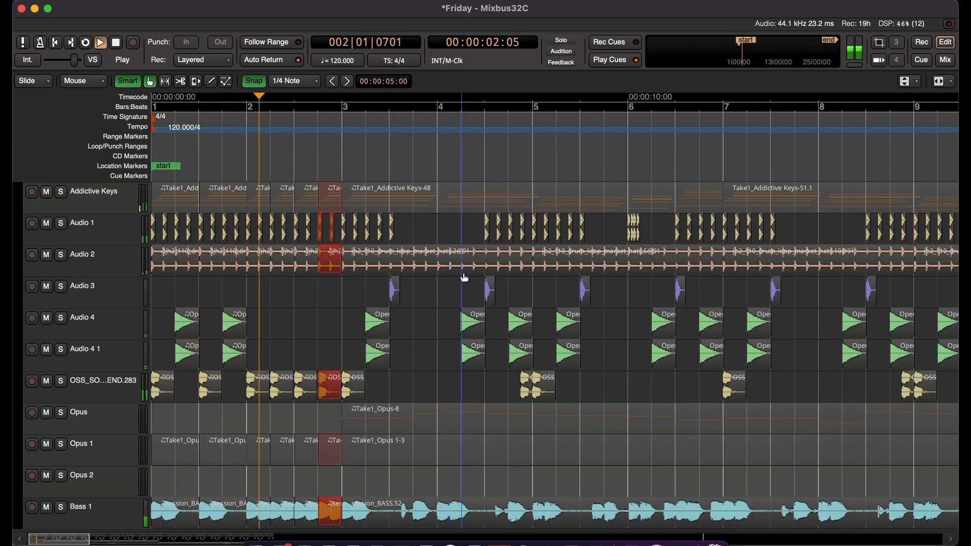
# Duplicate the long Opus region that starts at bar 3 and delete the original during playback
pyautogui.click(456, 427)
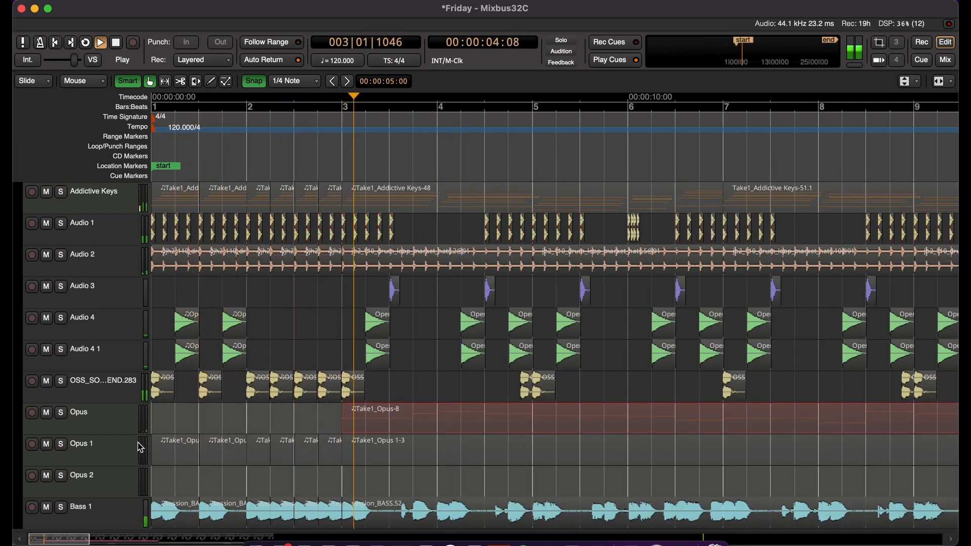
pyautogui.press('-')
pyautogui.press('-')
pyautogui.press('-')
pyautogui.press('super+d')
pyautogui.click(301, 429)
pyautogui.press('Delete')
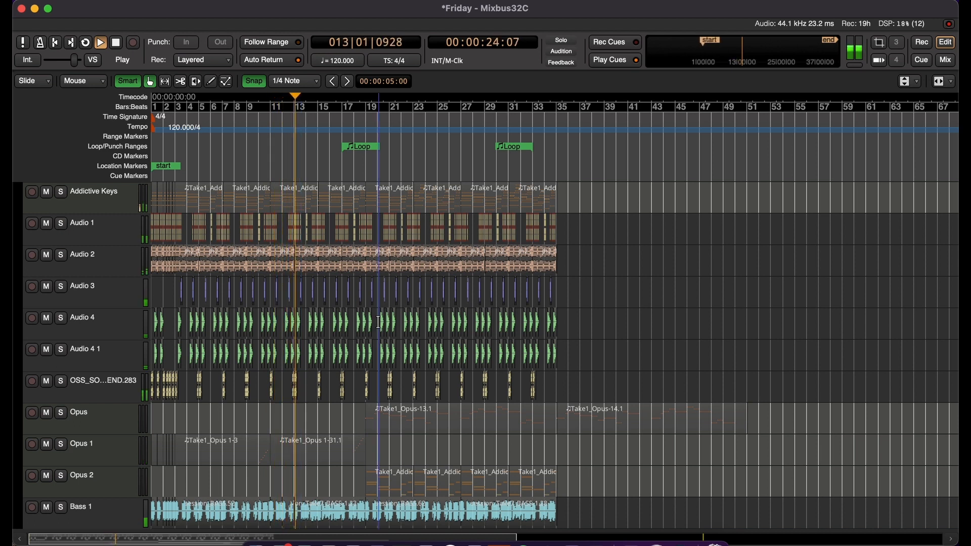
# Delete the Opus region spanning bars 19 to 35 and stop playback
pyautogui.click(507, 430)
pyautogui.press('Delete')
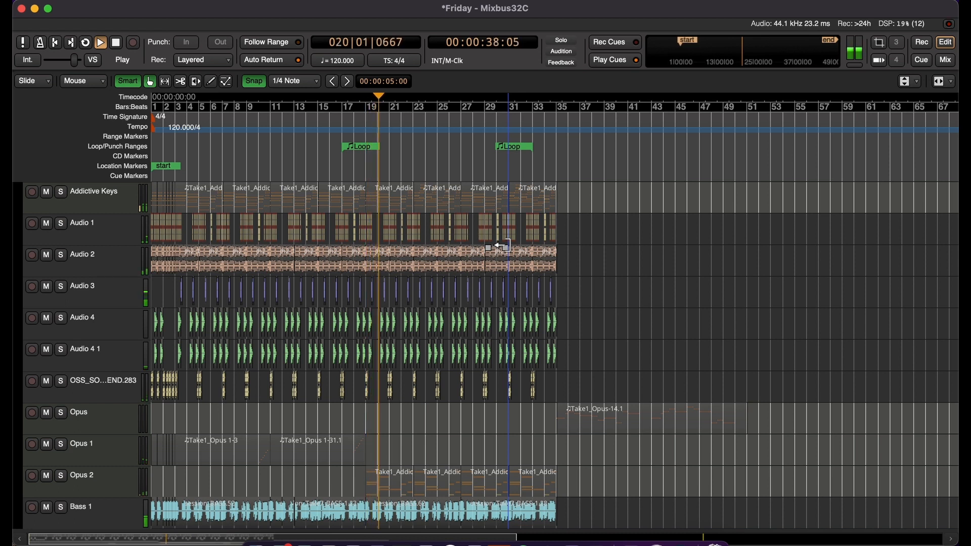
pyautogui.press('space')
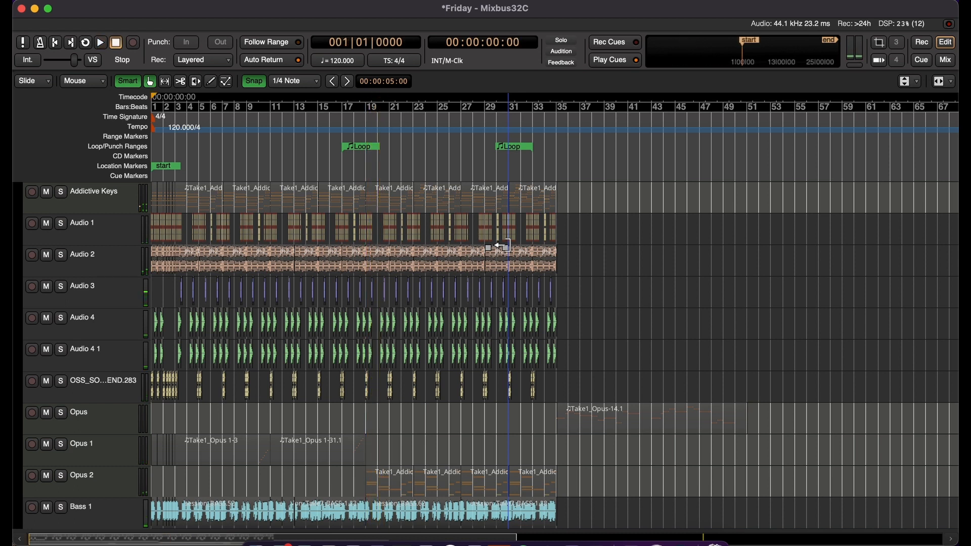